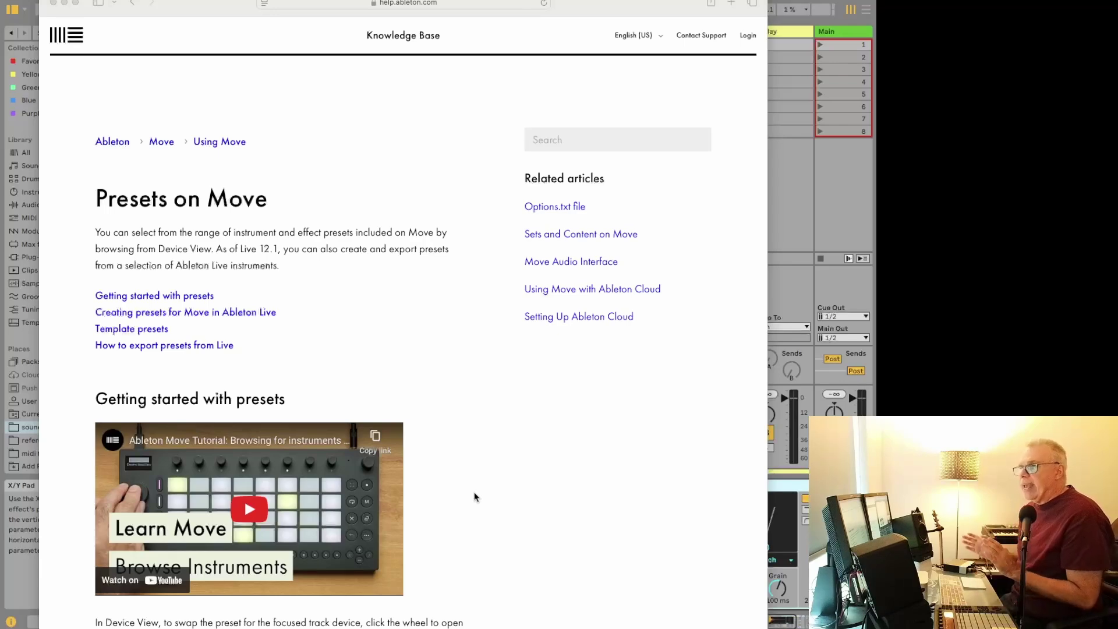
- Scroll the help article down to the Options.txt entry and drum rack preset format requirements
scroll(474, 497, "down", 15)
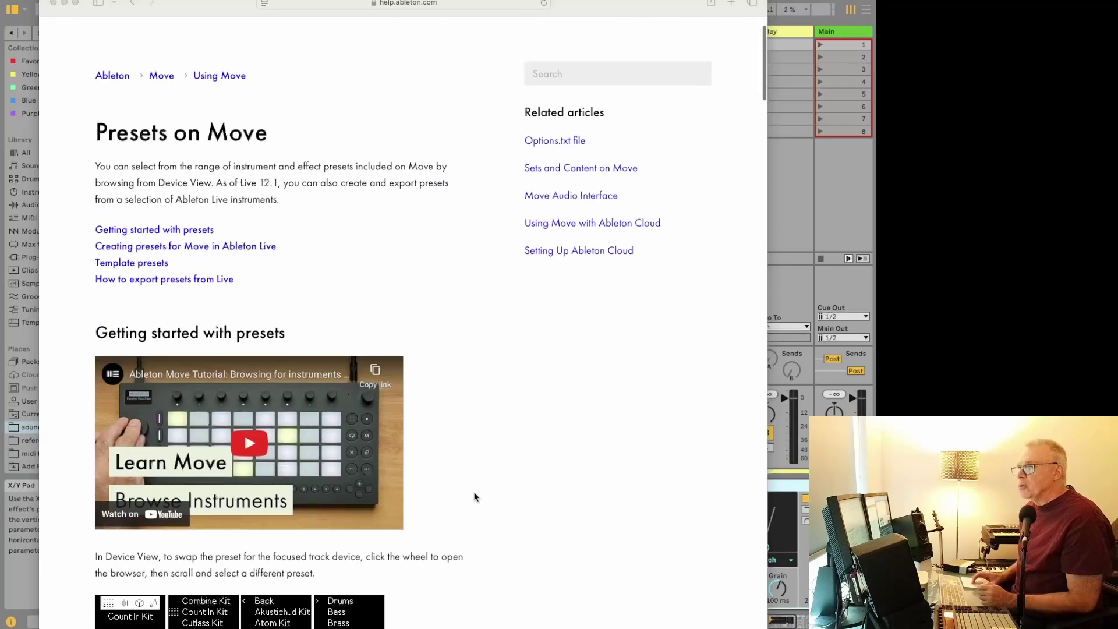
scroll(475, 497, "down", 2)
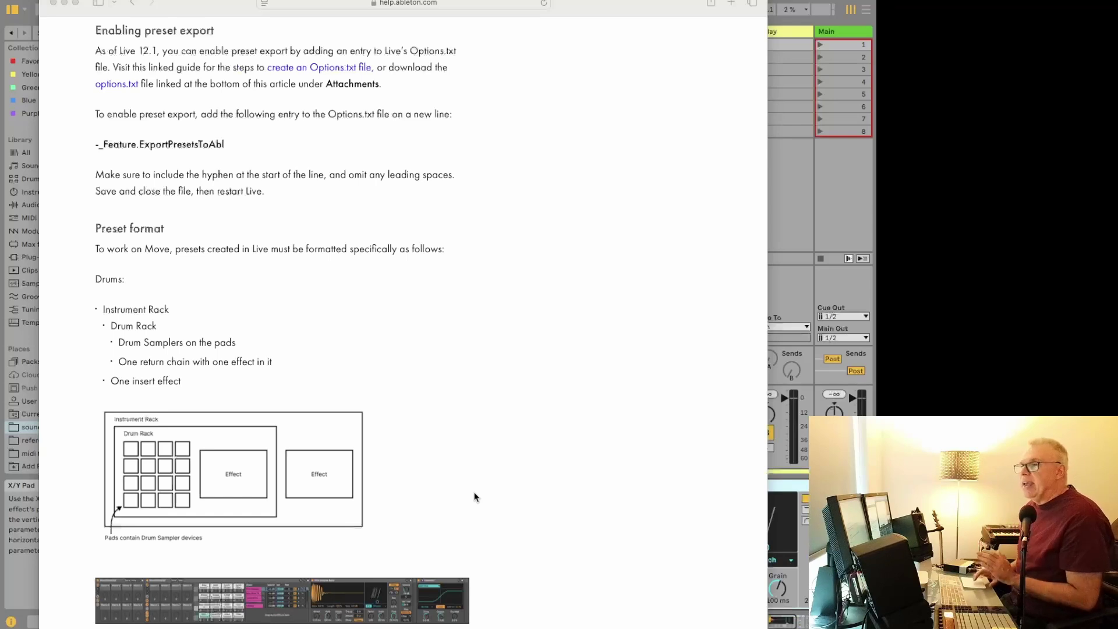
- Bring the article window forward and scroll past the Drift diagram to the Supported Devices table
scroll(475, 497, "down", 5)
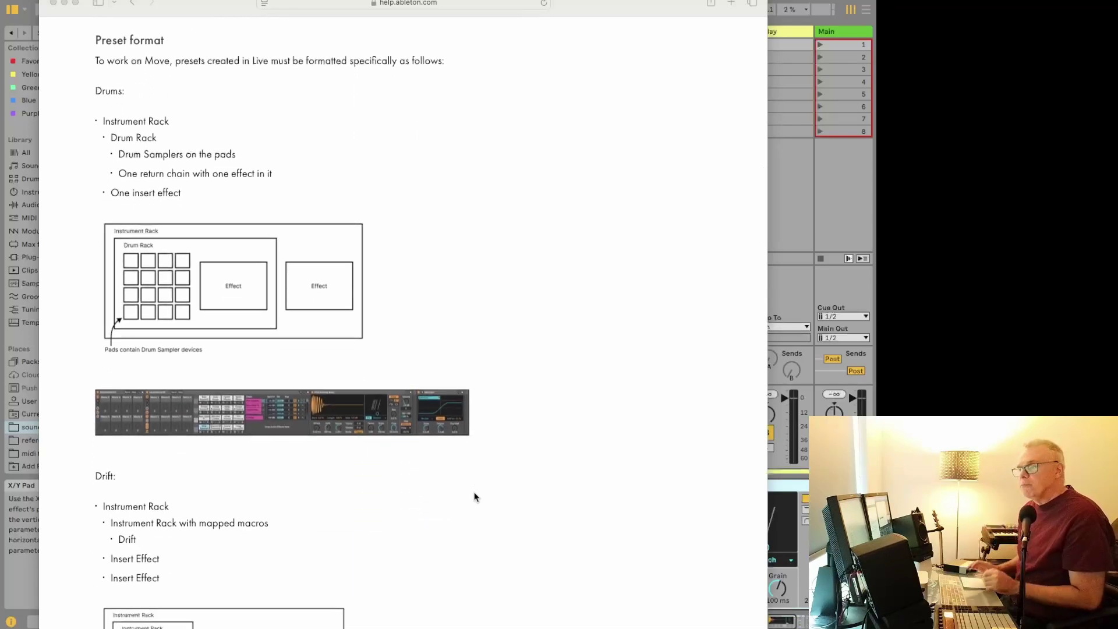
scroll(284, 200, "up", 1)
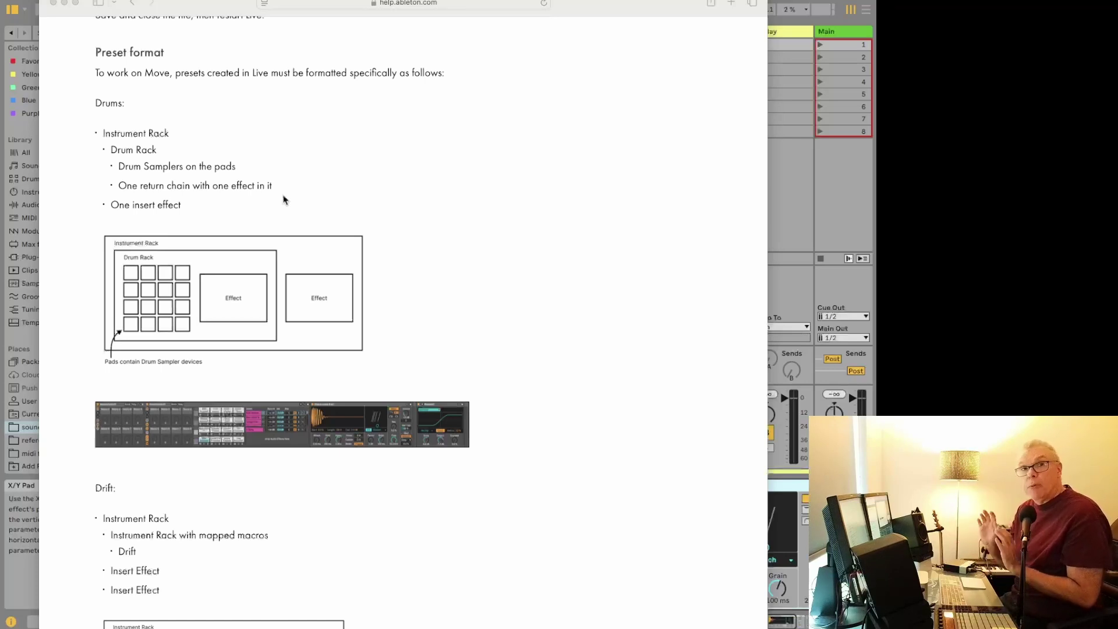
left_click(571, 96)
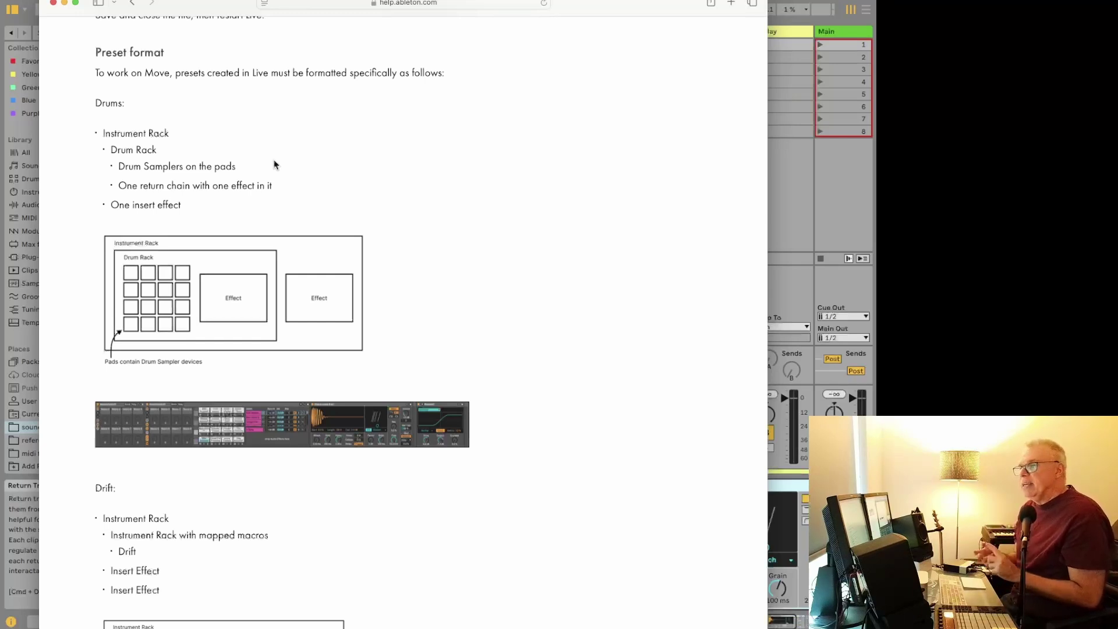
scroll(274, 165, "down", 10)
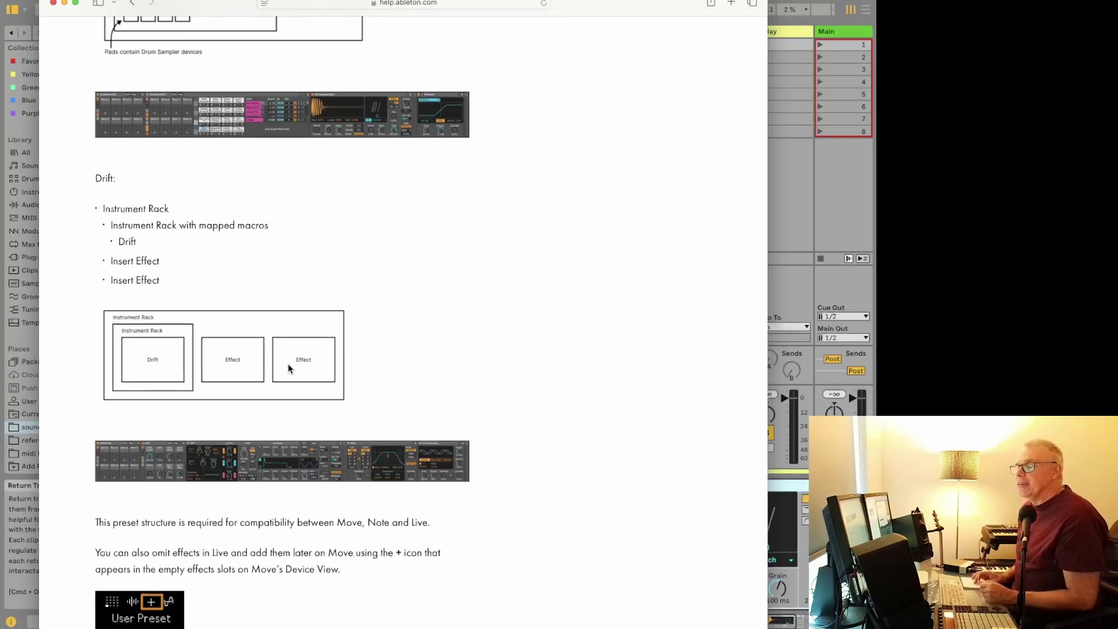
scroll(193, 347, "down", 8)
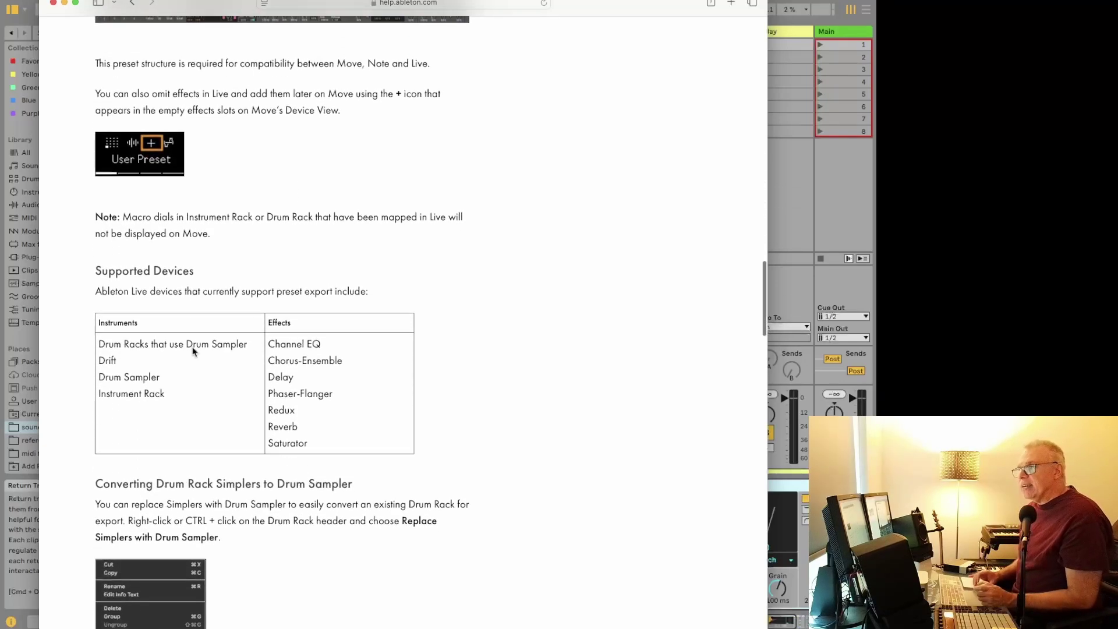
- Switch to Ableton Live, showing the empty Drum Rack on the 3 Drum Rack track
scroll(192, 347, "down", 1)
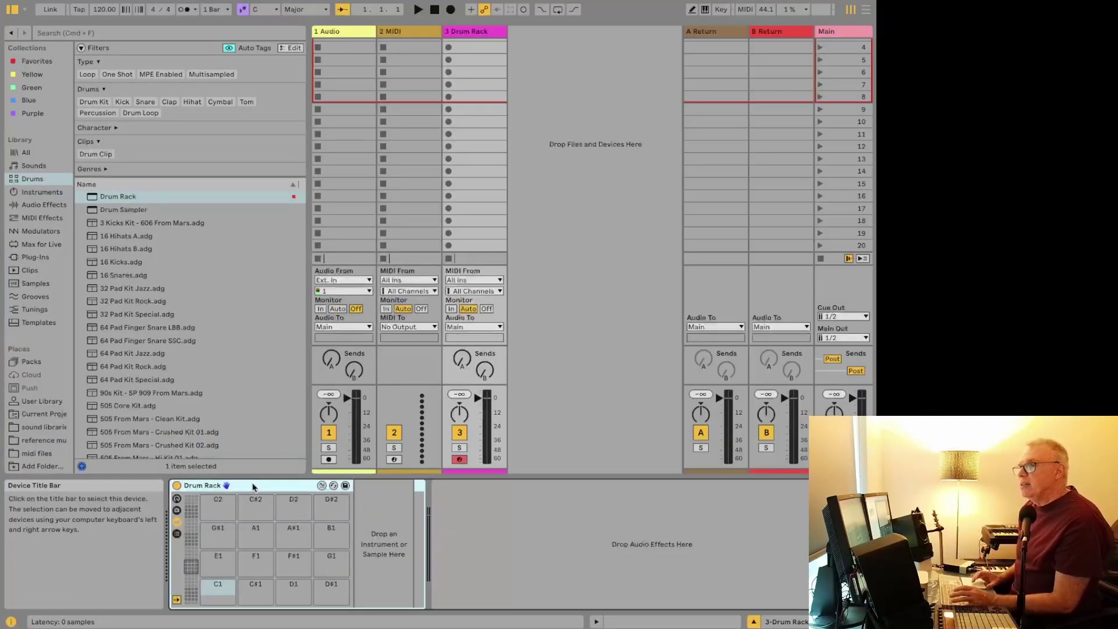
- Group the Drum Rack into an Instrument Rack, save it as 'ableton move test', and show its chains
scroll(226, 454, "down", 5)
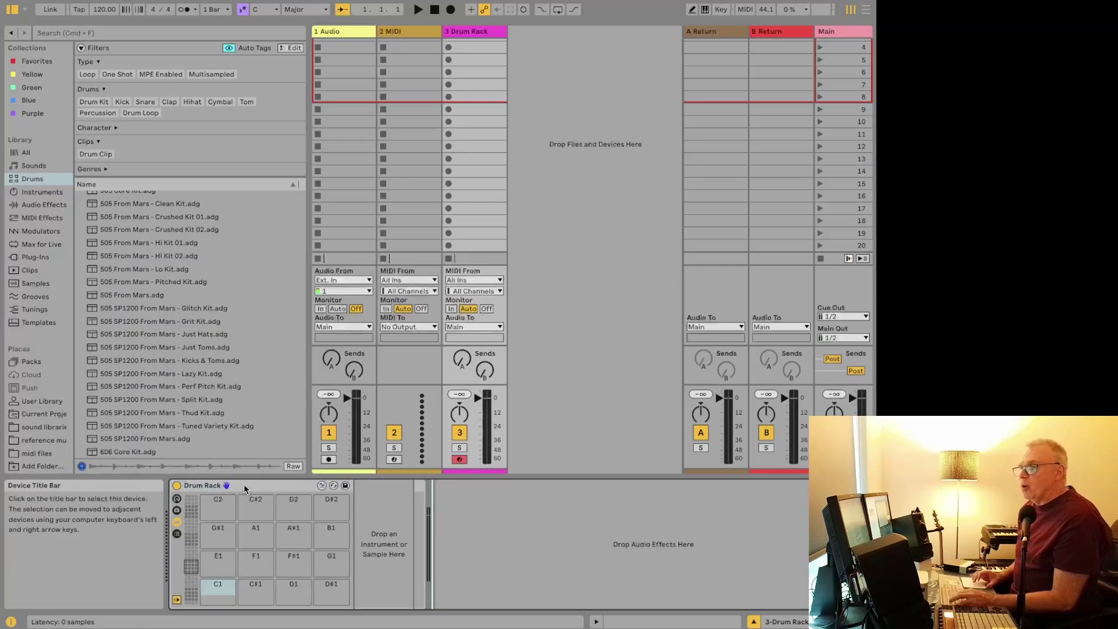
right_click(255, 485)
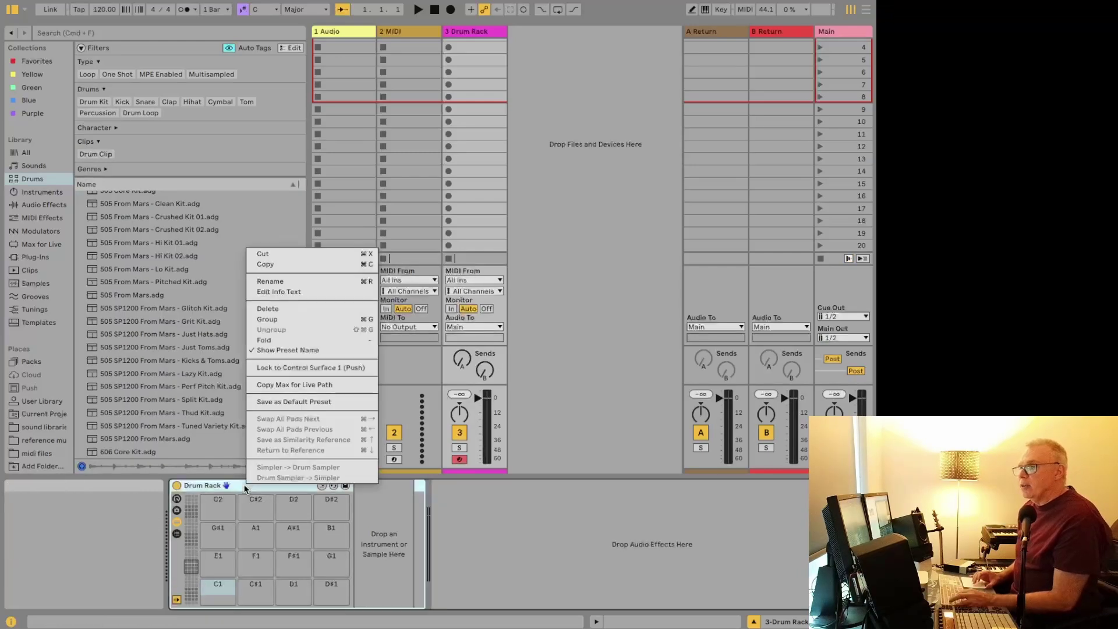
left_click(292, 320)
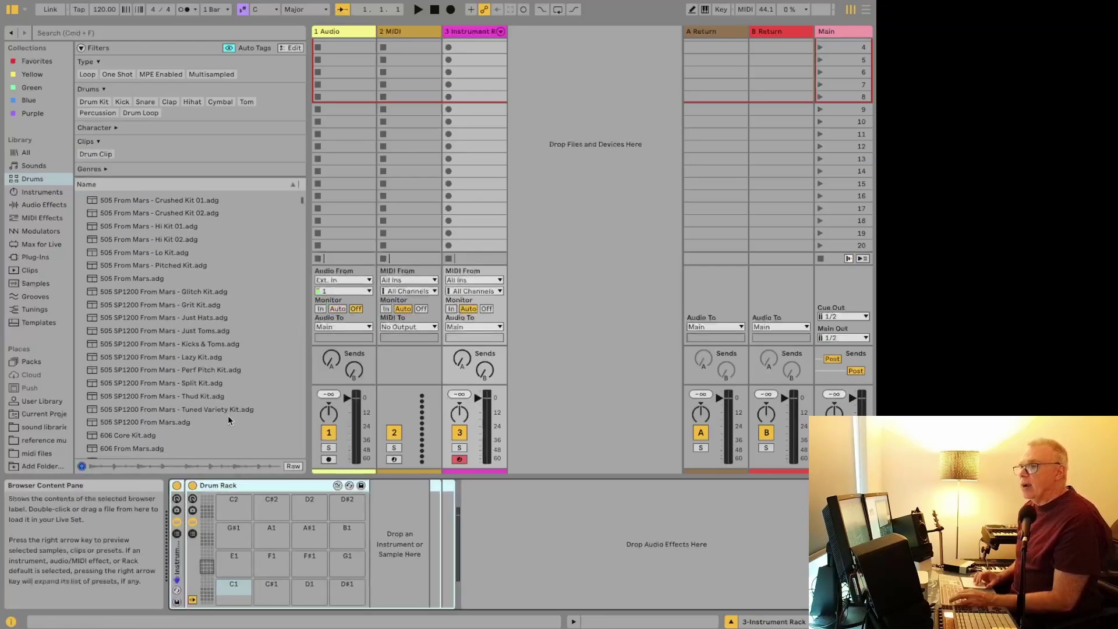
left_click(176, 601)
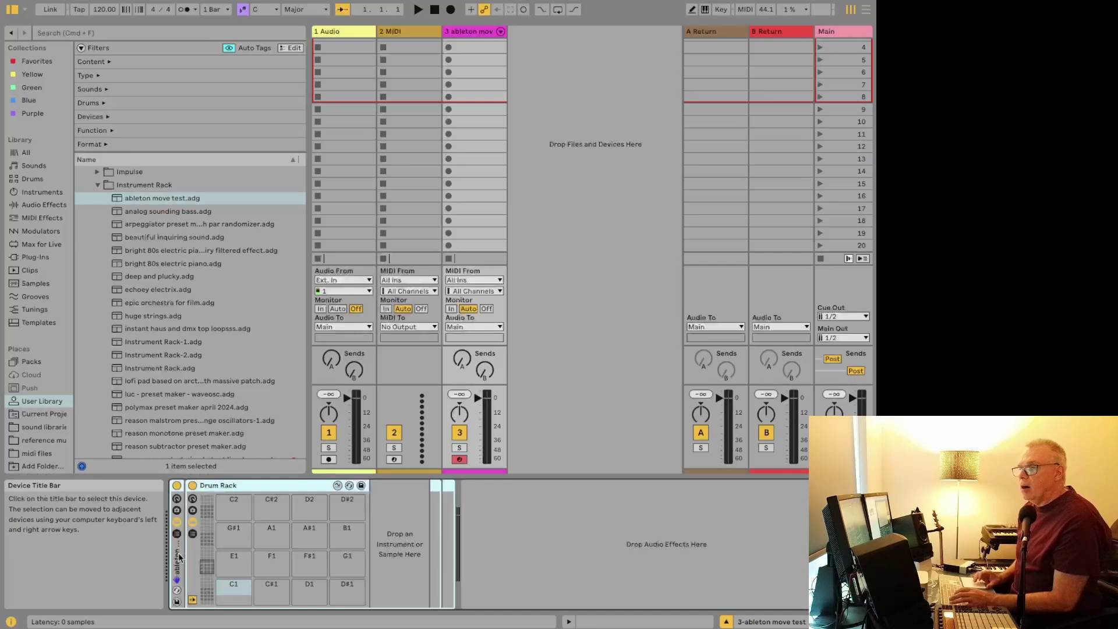
left_click(177, 533)
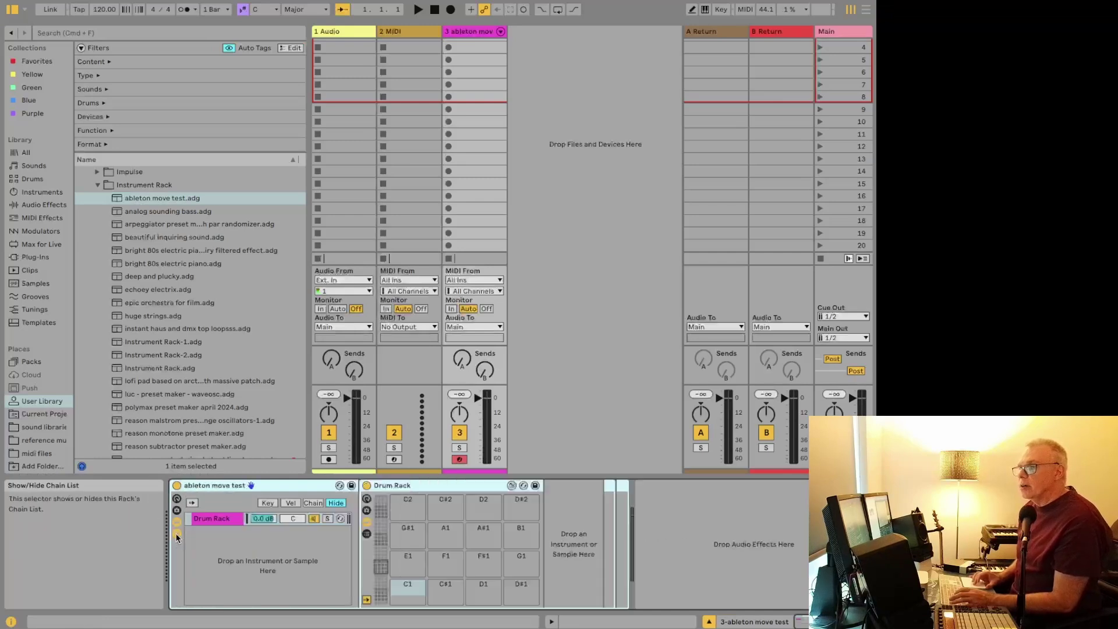
right_click(212, 483)
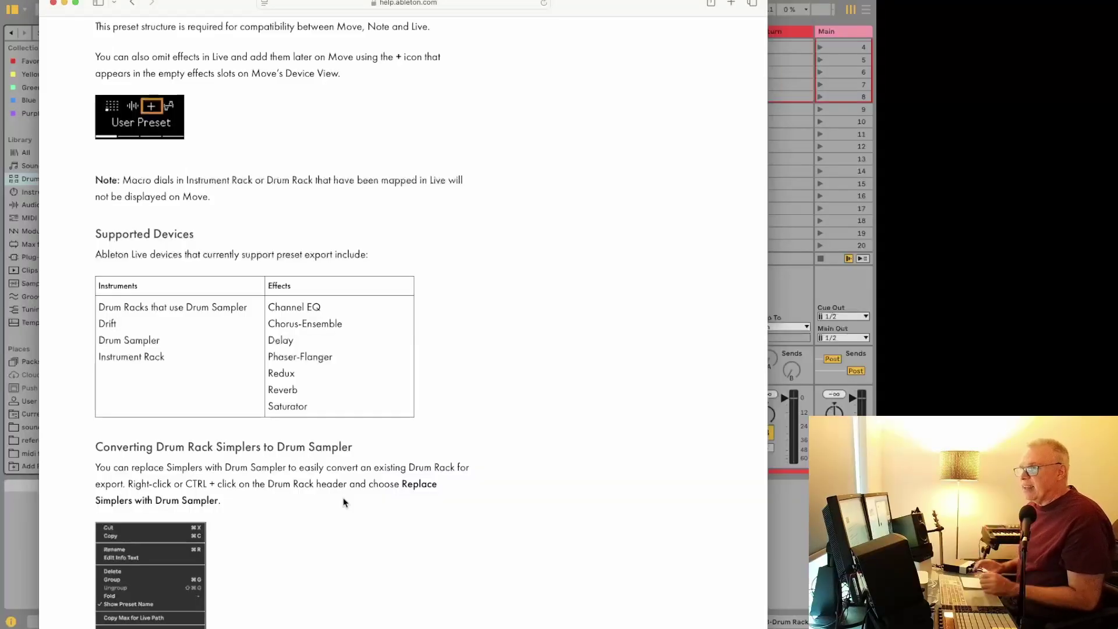
- Allow site downloads, fetch options.txt and both Move & Note .adg templates, then open options.txt
scroll(343, 497, "down", 20)
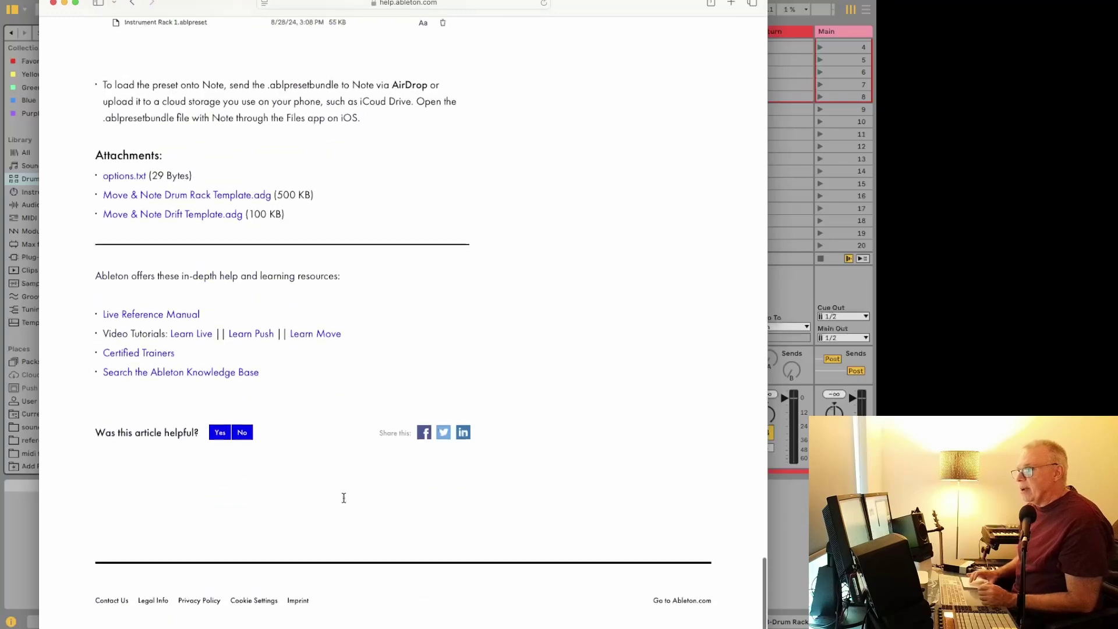
scroll(343, 497, "up", 4)
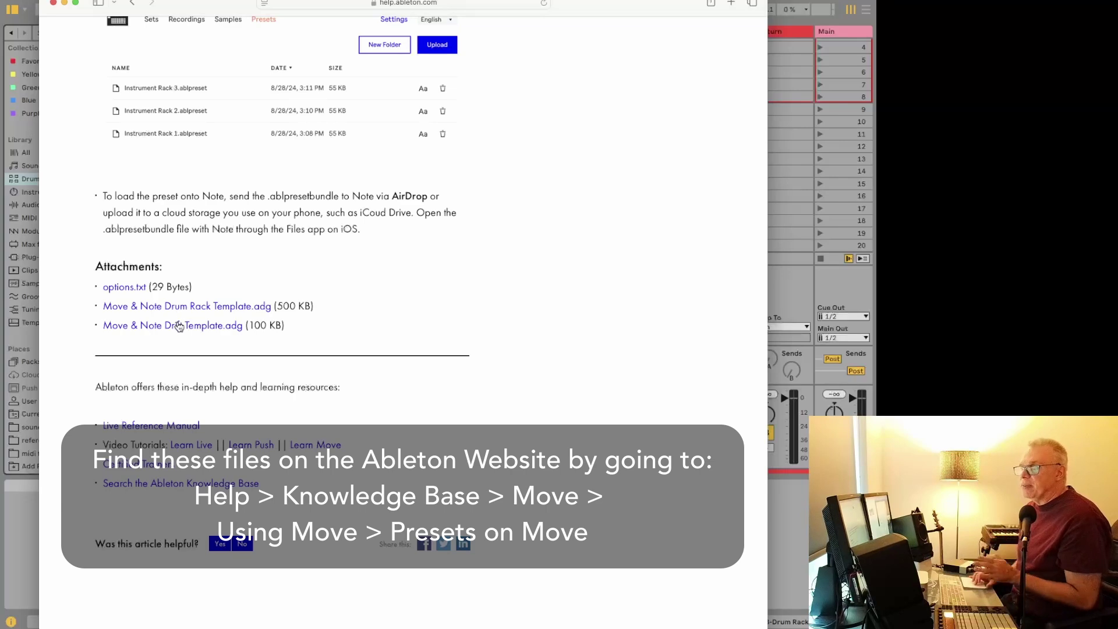
left_click(137, 290)
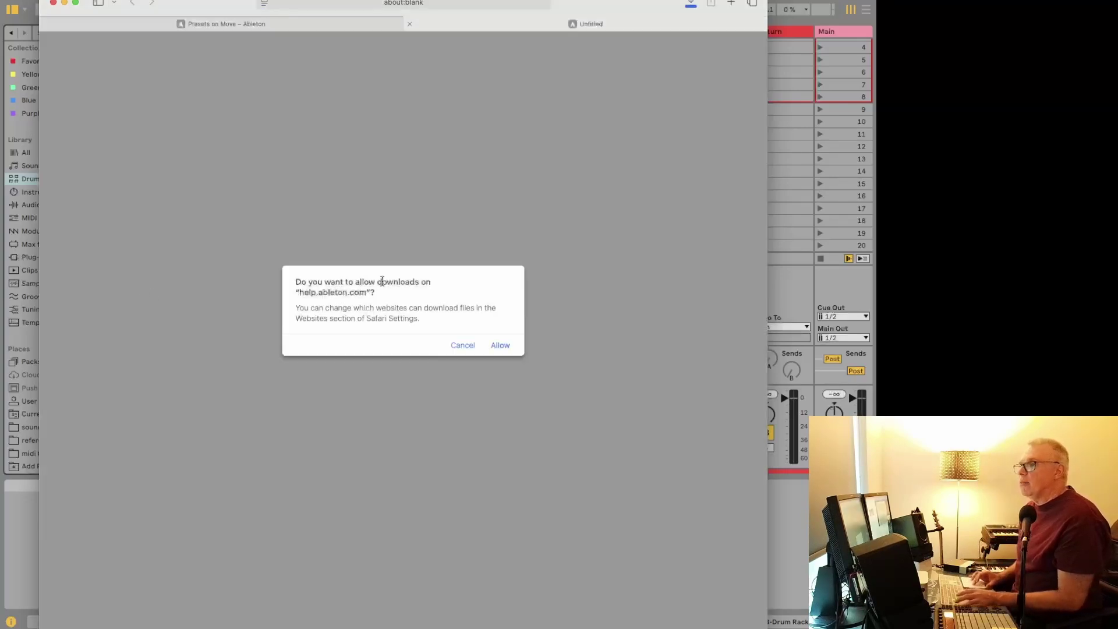
left_click(500, 345)
left_click(241, 305)
left_click(216, 326)
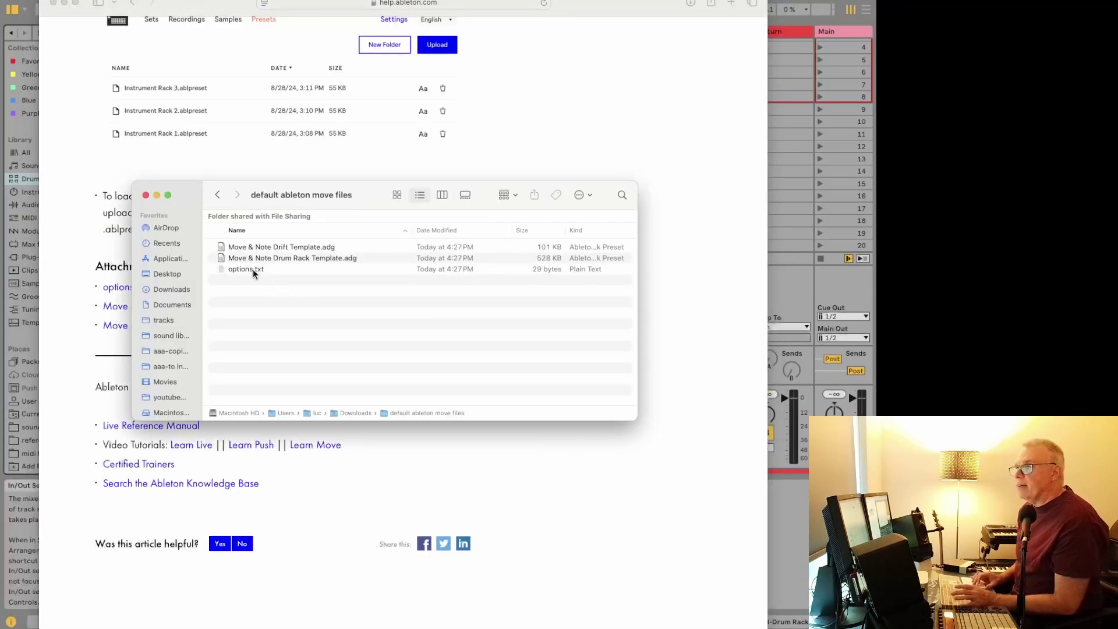
double_click(252, 268)
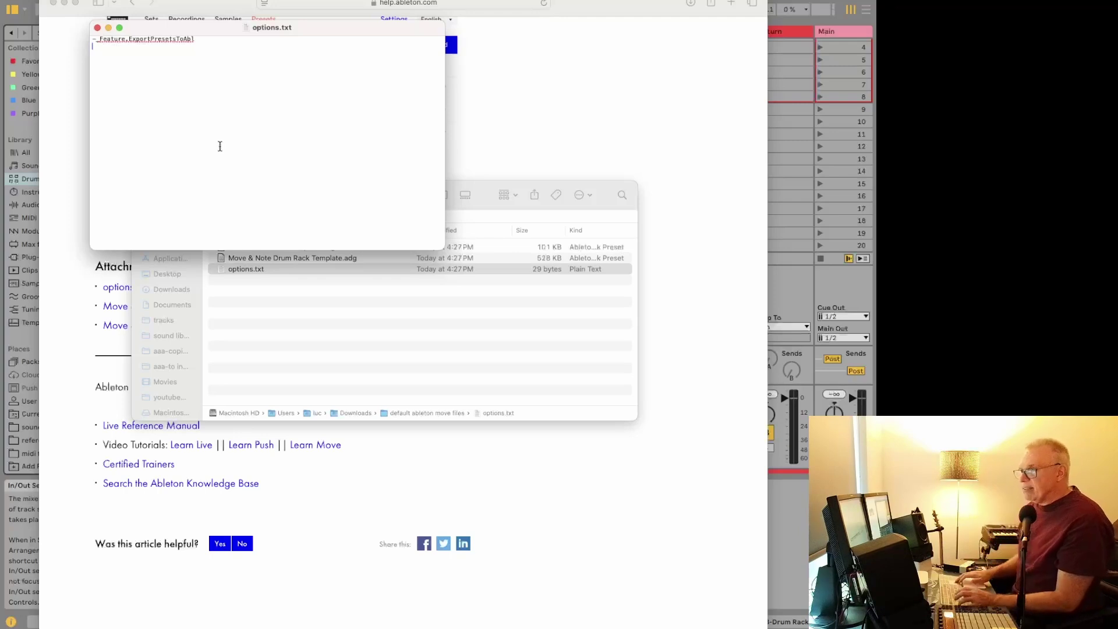
- Select all of options.txt to check its -_Feature.ExportPresetsToAbl line, then deselect it
key("super+a")
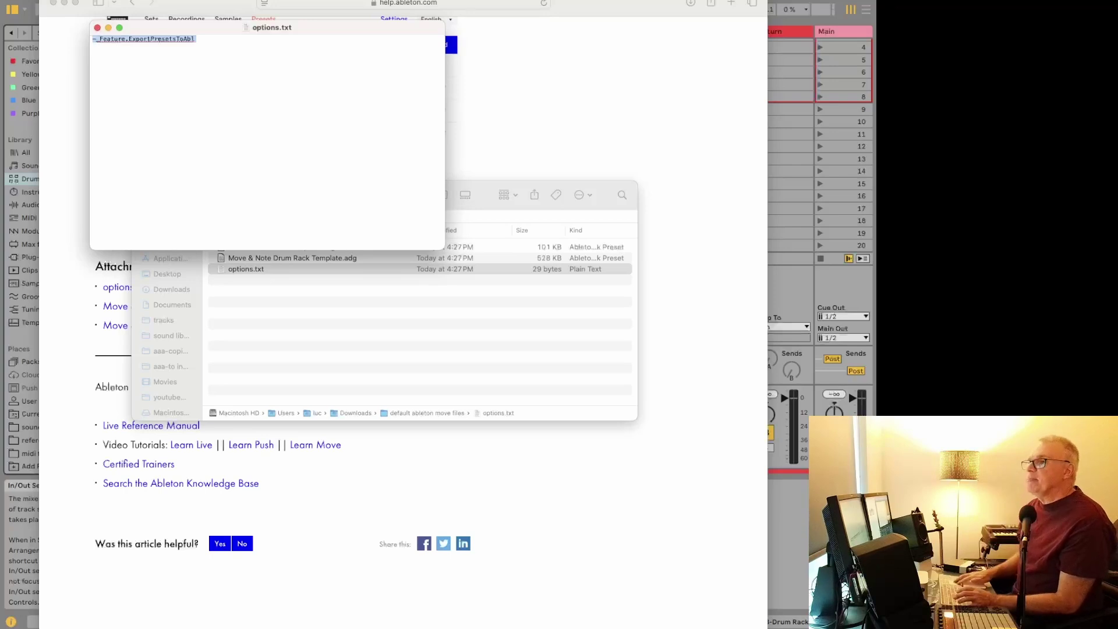
left_click(92, 46)
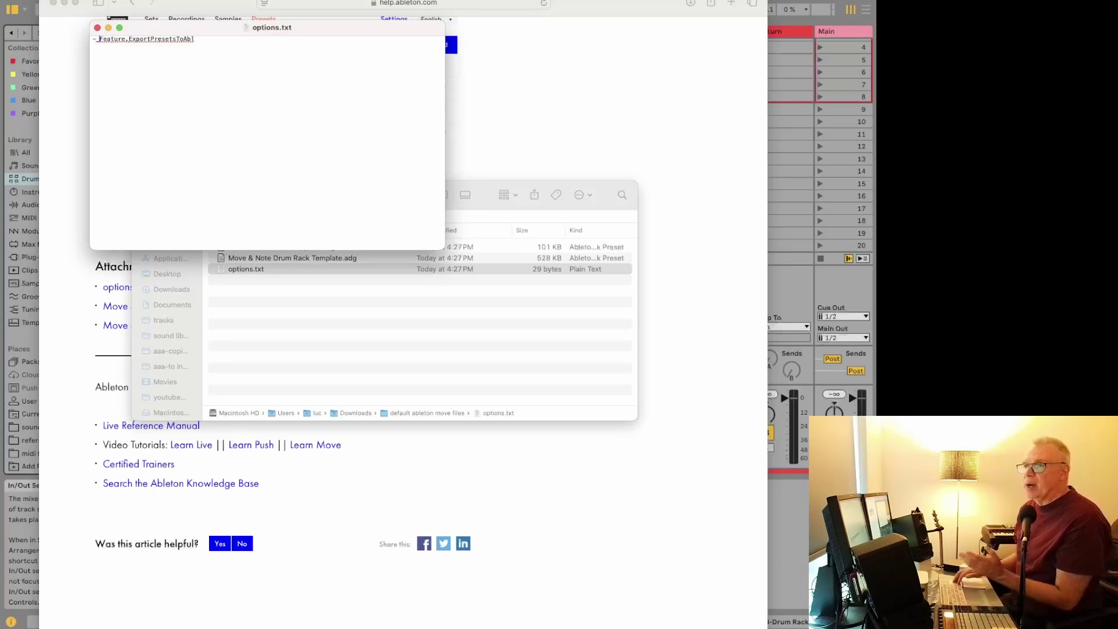
- Close the document and rename options.txt to Options.txt with a capital O
key("super+w")
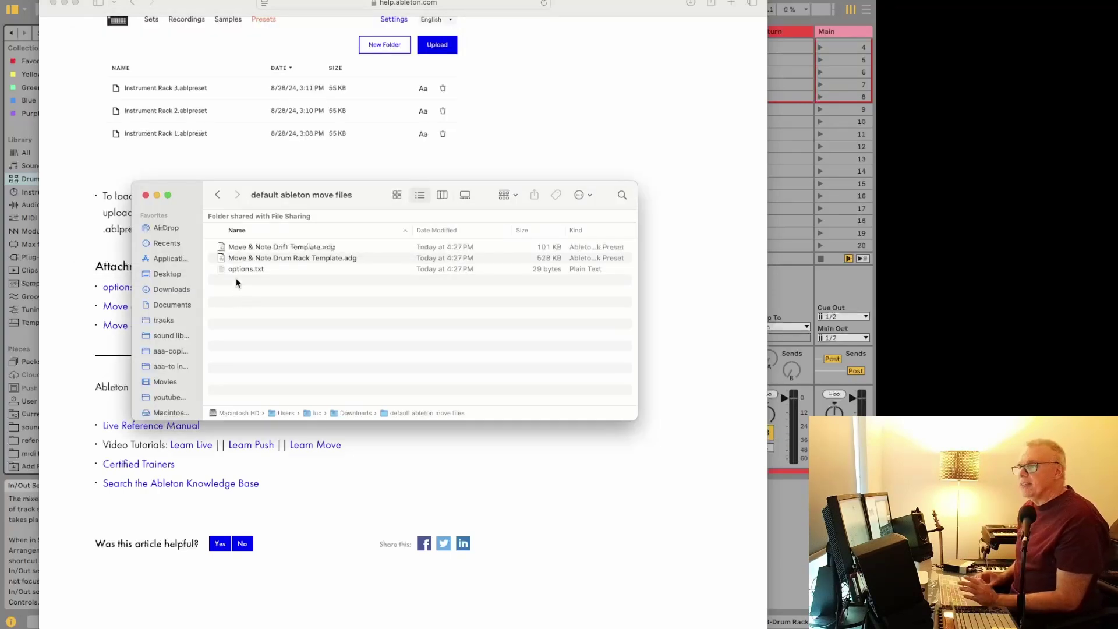
left_click(234, 270)
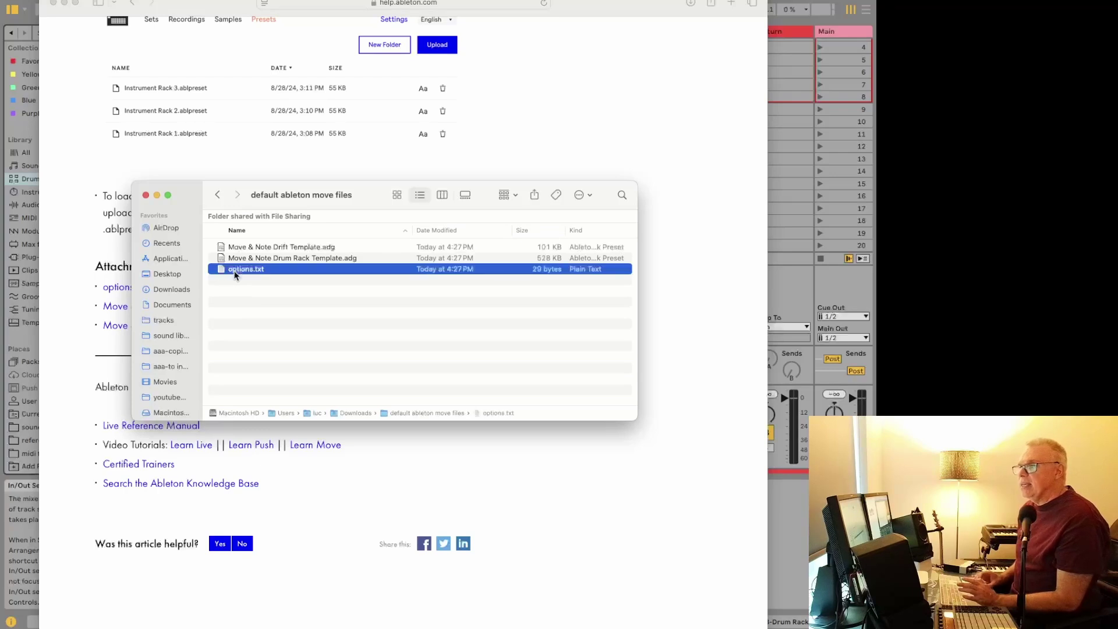
right_click(236, 274)
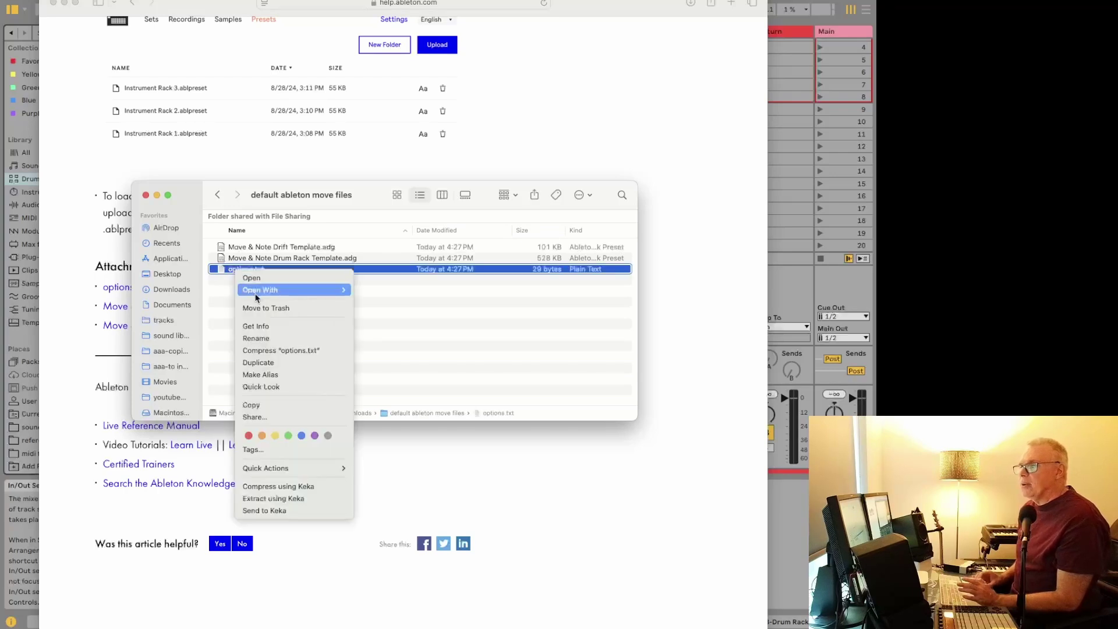
left_click(263, 341)
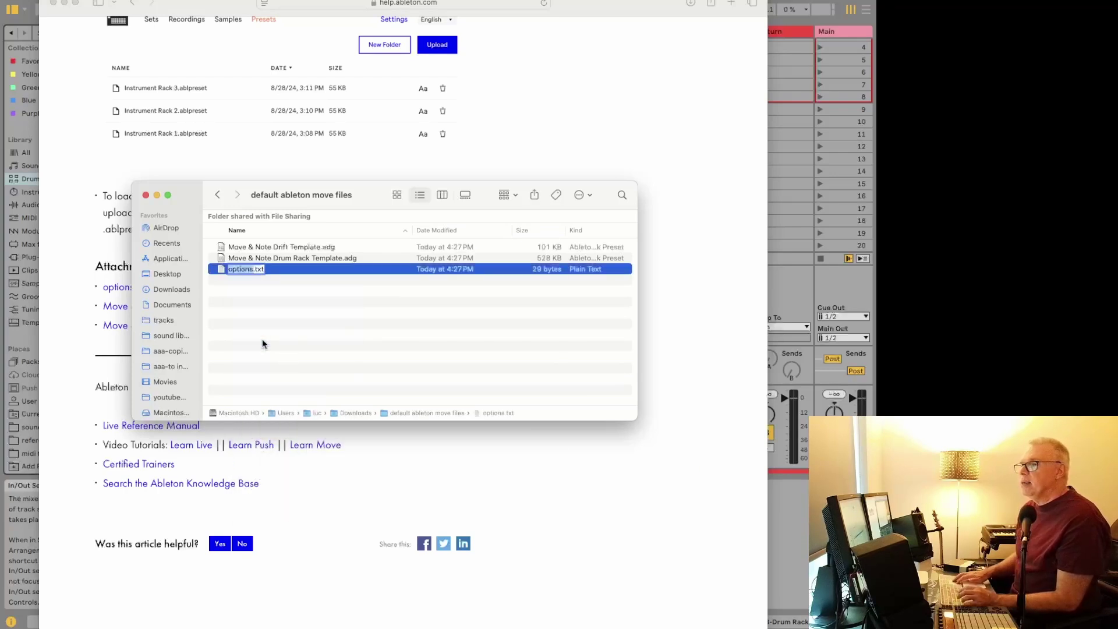
key("Left")
key("Delete")
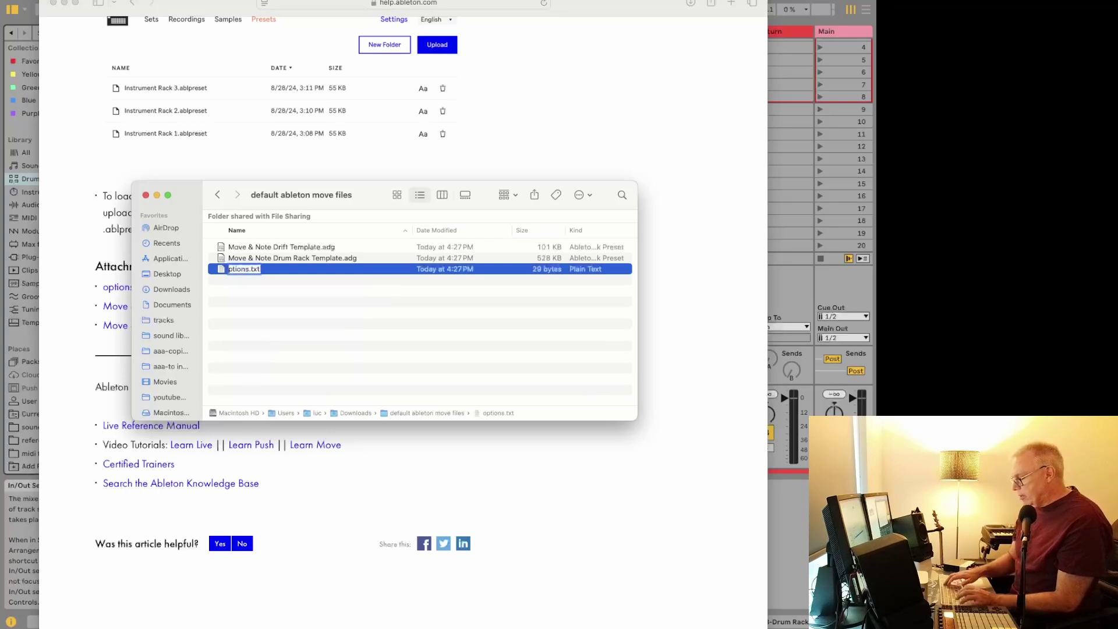
type("O")
key("Return")
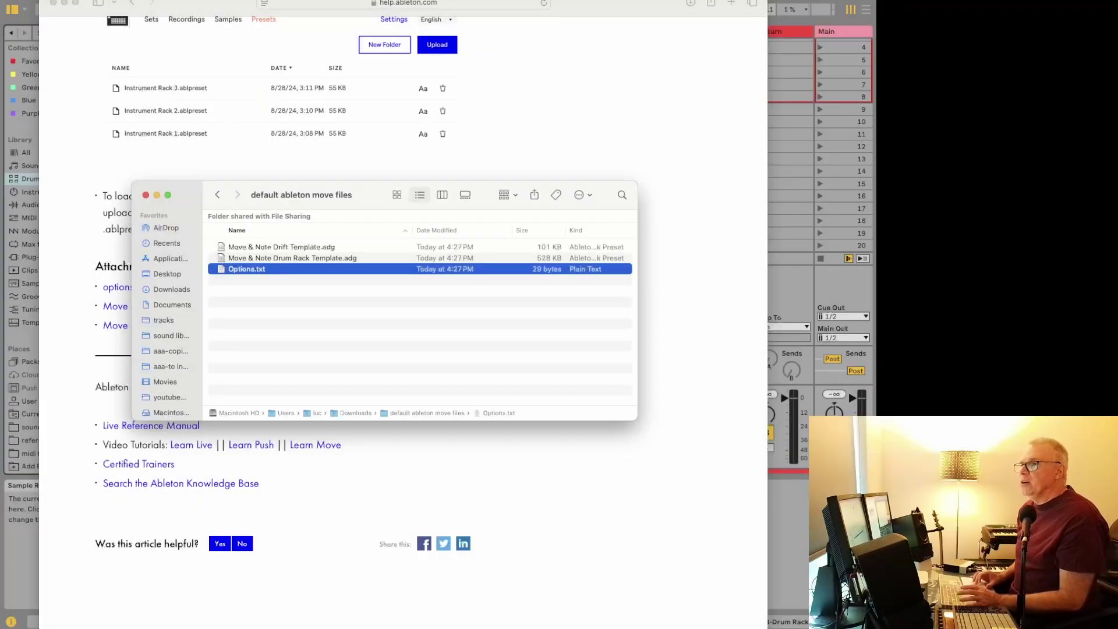
- Quit Ableton Live, choosing Don't Save for the Untitled 2 Set
left_click(142, 1)
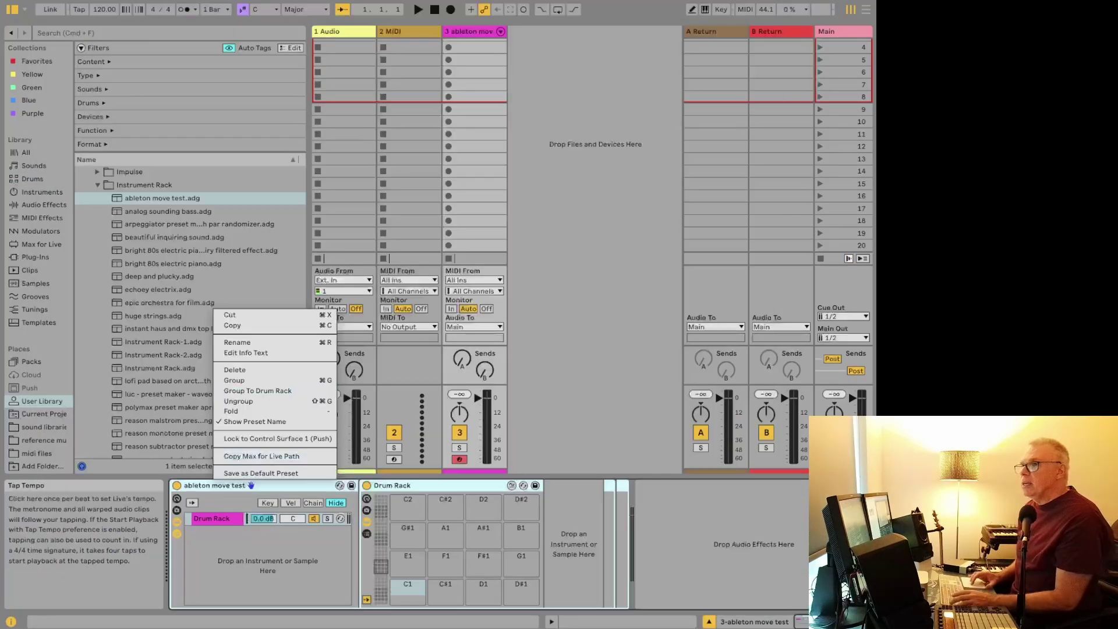
left_click(35, 0)
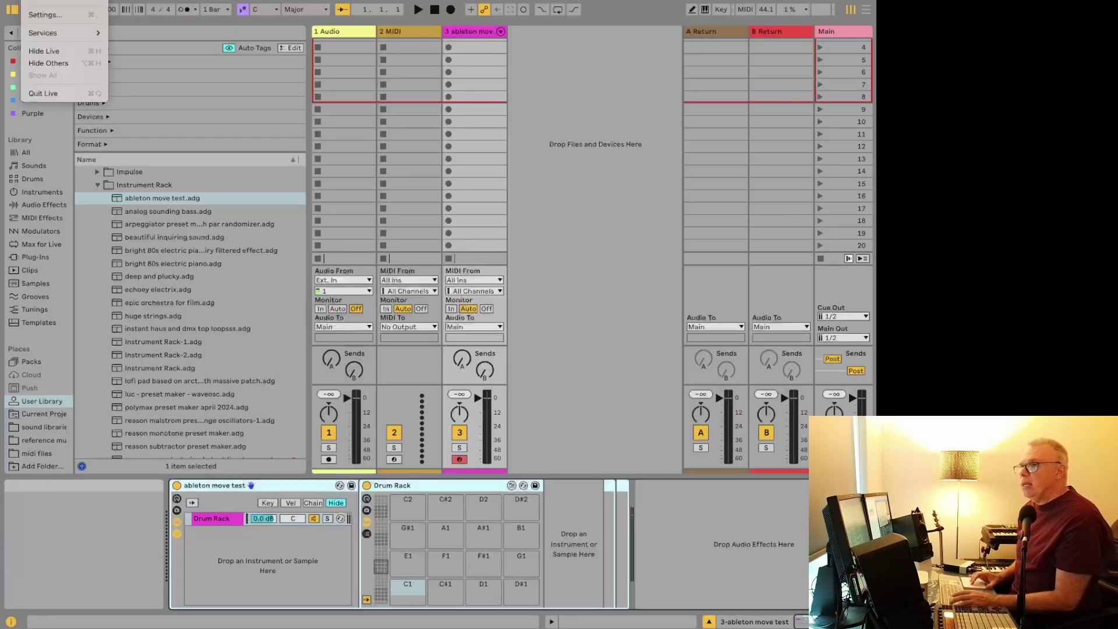
left_click(55, 93)
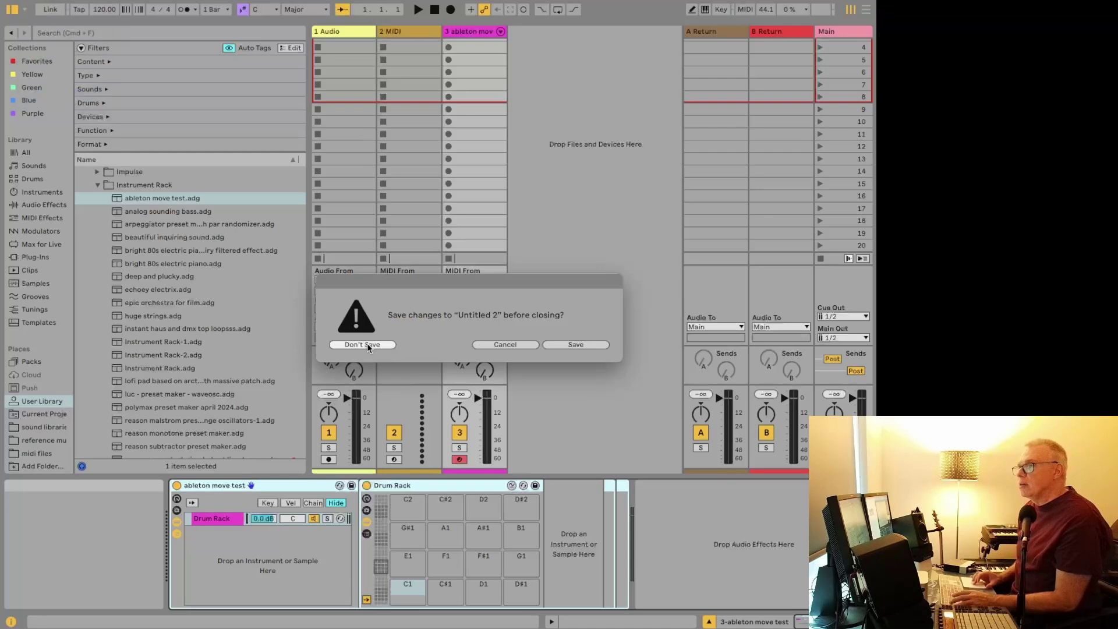
left_click(367, 344)
left_click(143, 1)
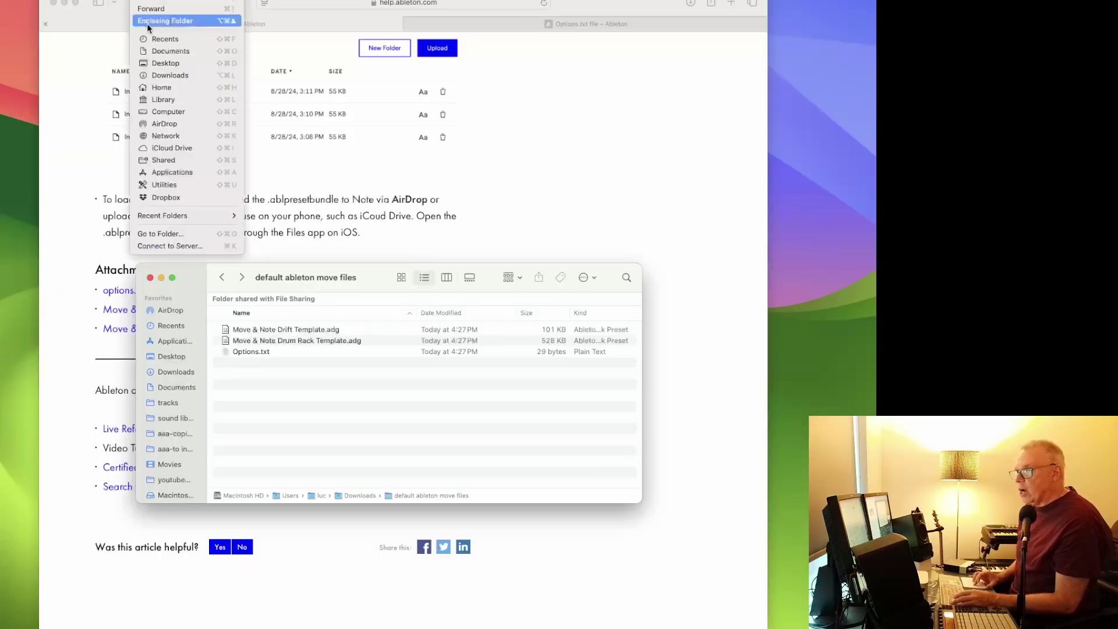
- Open the user Library, expand Preferences › Ableton › Live 12.1.1, and drag Options.txt into it
left_click(149, 100, "alt")
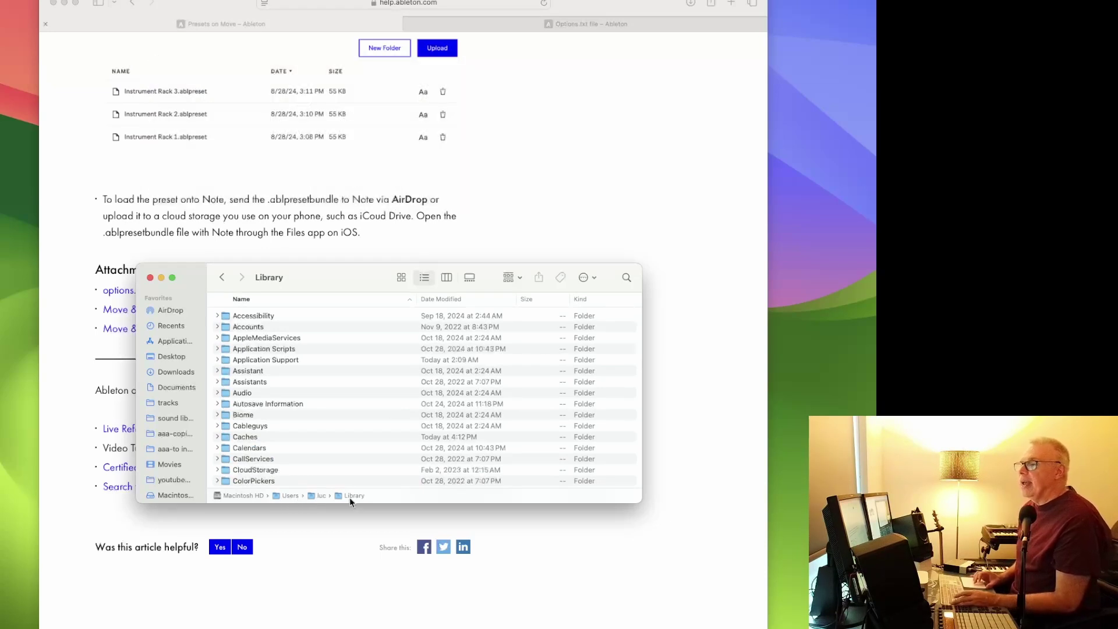
scroll(279, 391, "down", 10)
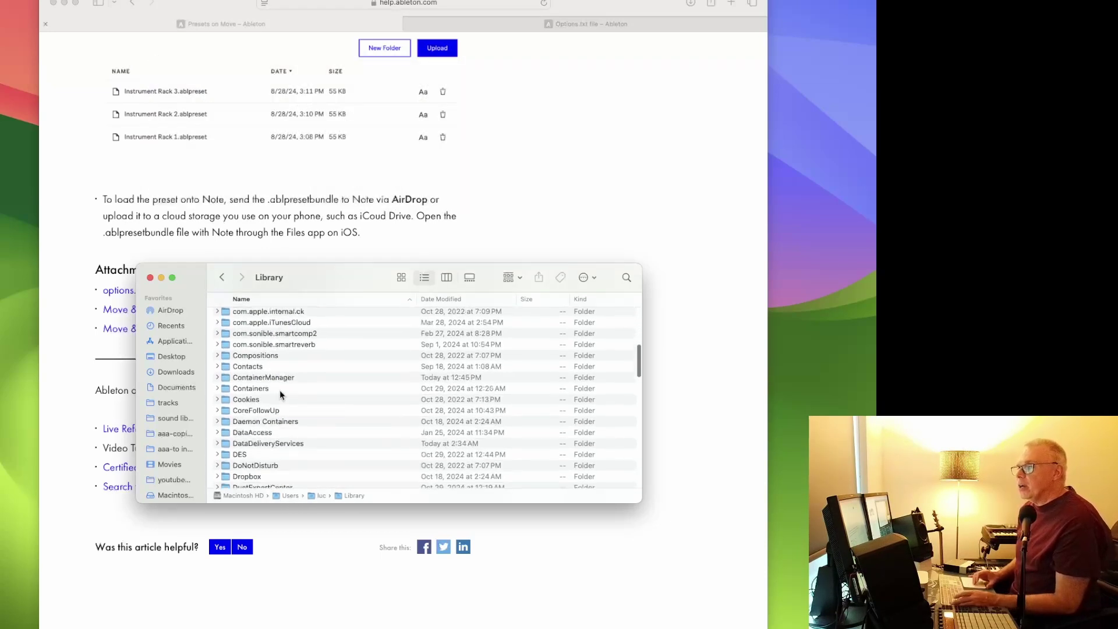
scroll(280, 394, "down", 10)
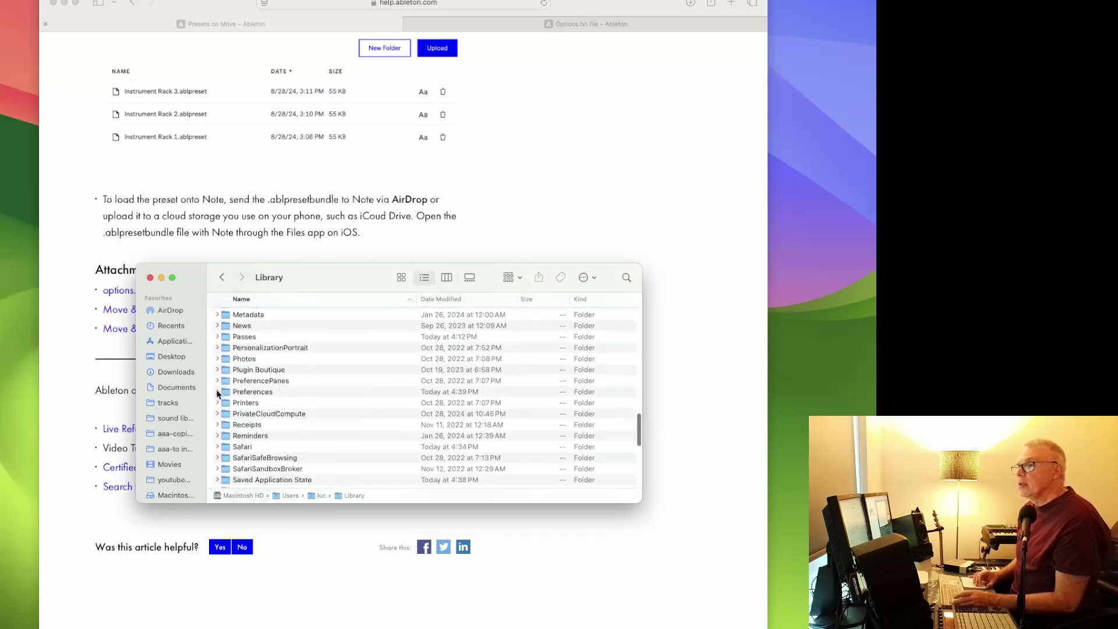
left_click(217, 393)
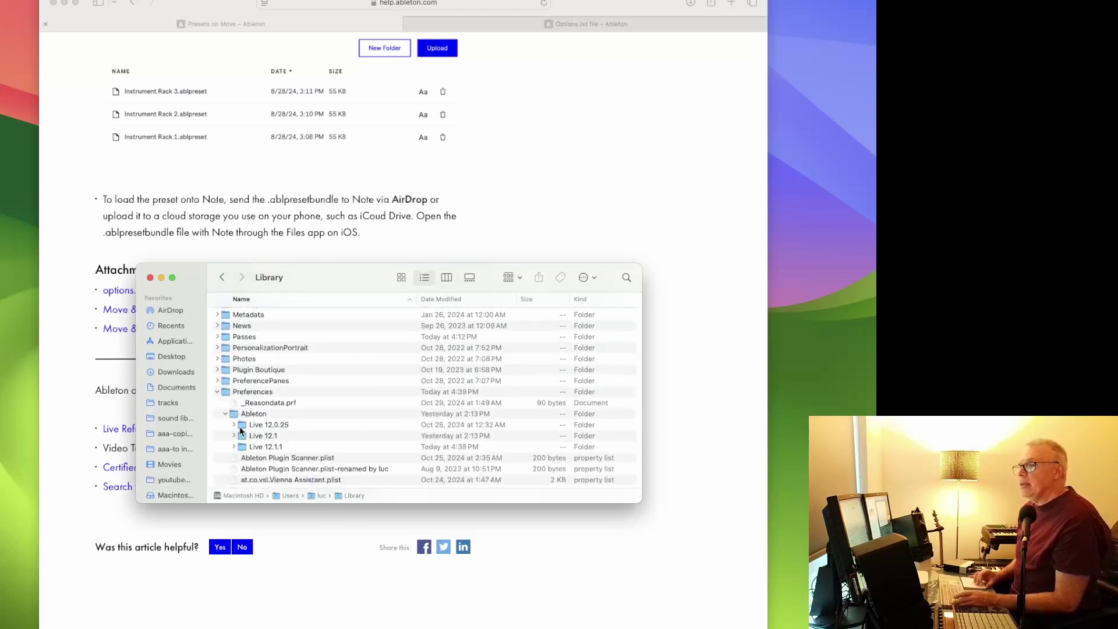
scroll(247, 416, "down", 3)
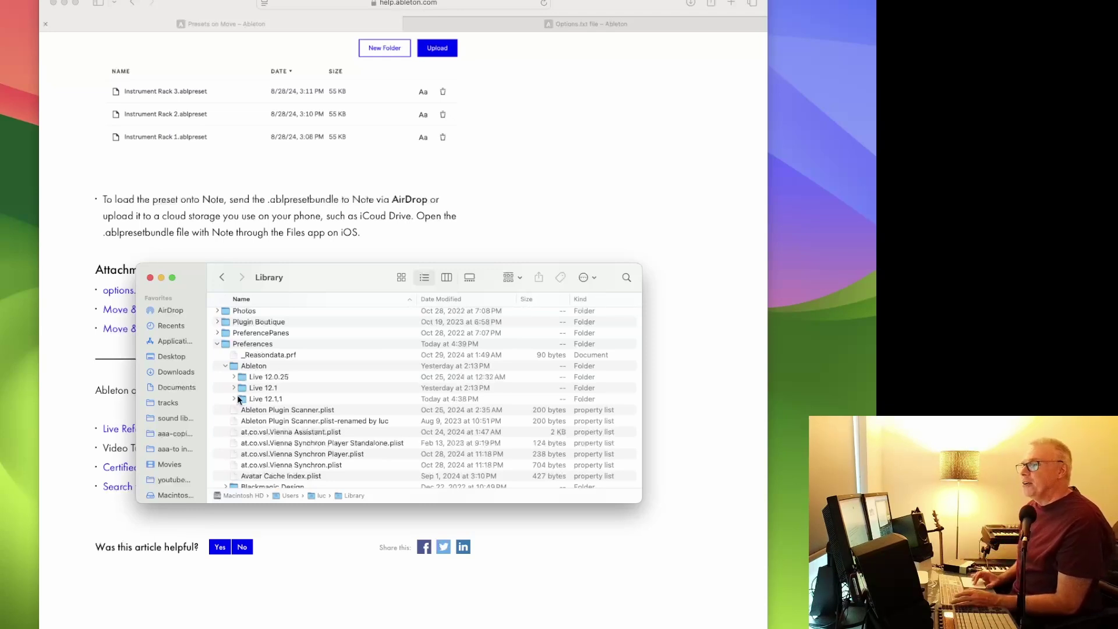
left_click(233, 398)
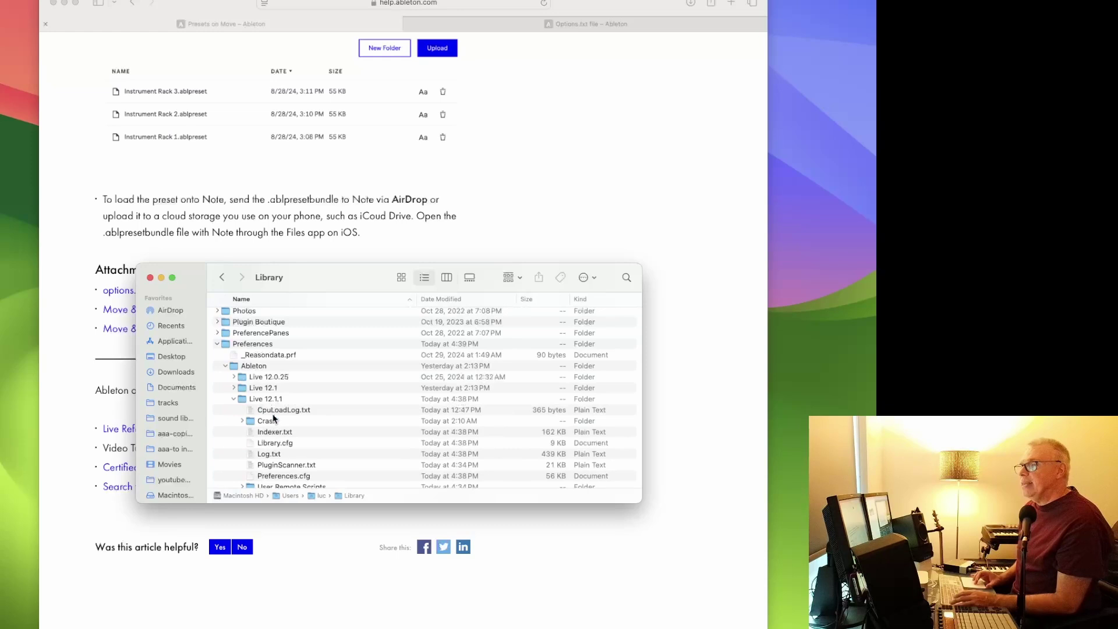
left_click_drag(488, 382, 281, 404)
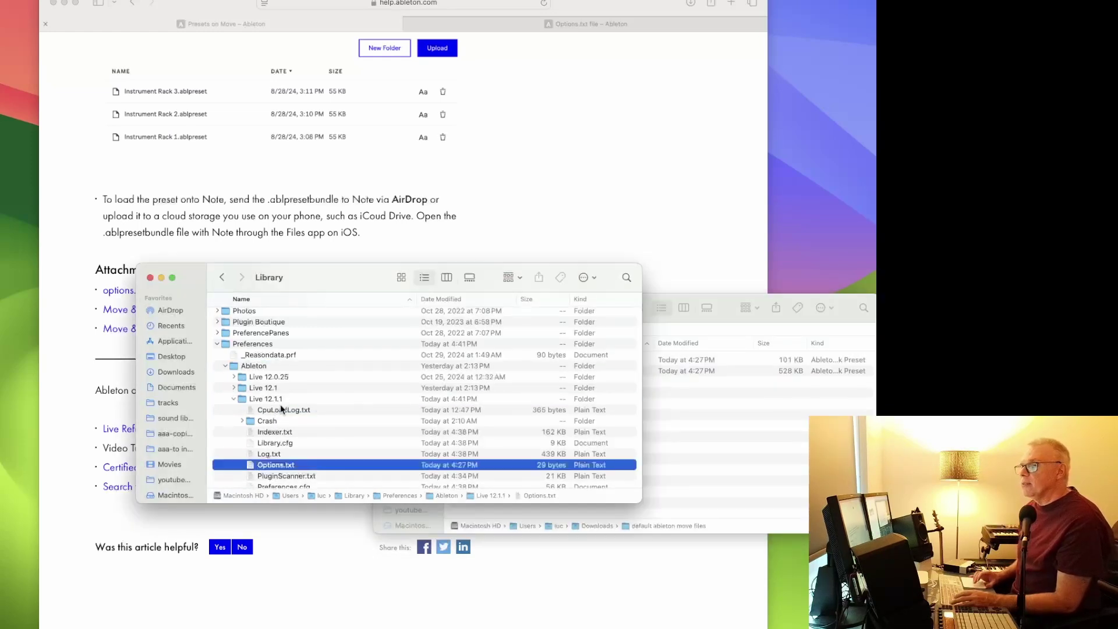
- Relaunch Ableton Live 12 Suite from the Dock so it starts with Options.txt in place
mouse_move(176, 622)
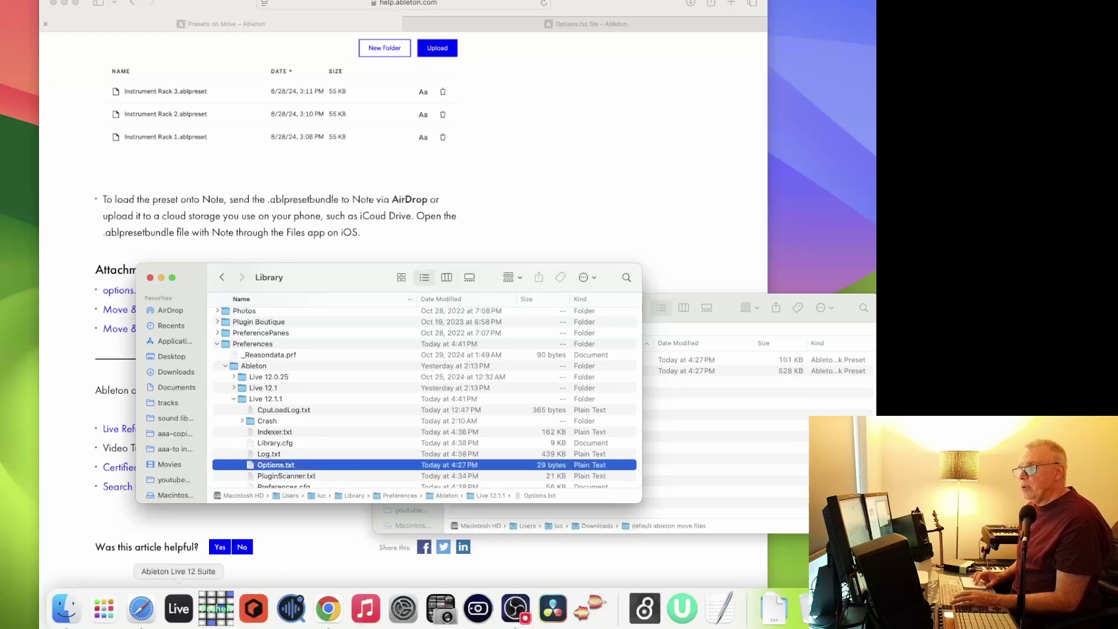
left_click(177, 621)
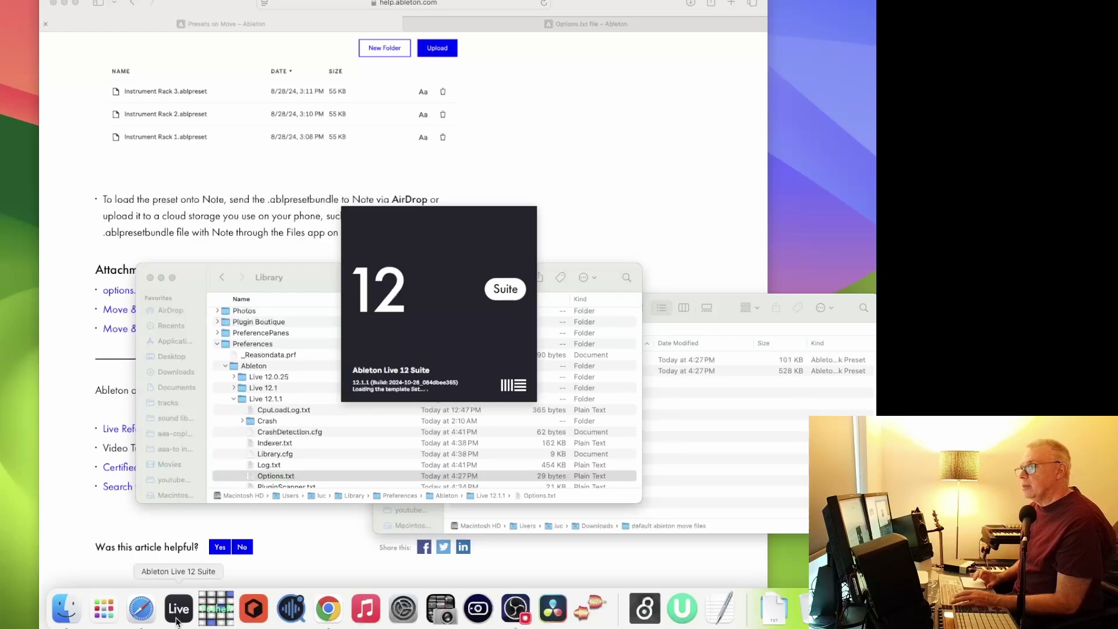
- Search for 'ableton mov' and load the ableton move test preset as a new Drum Rack track
type("able")
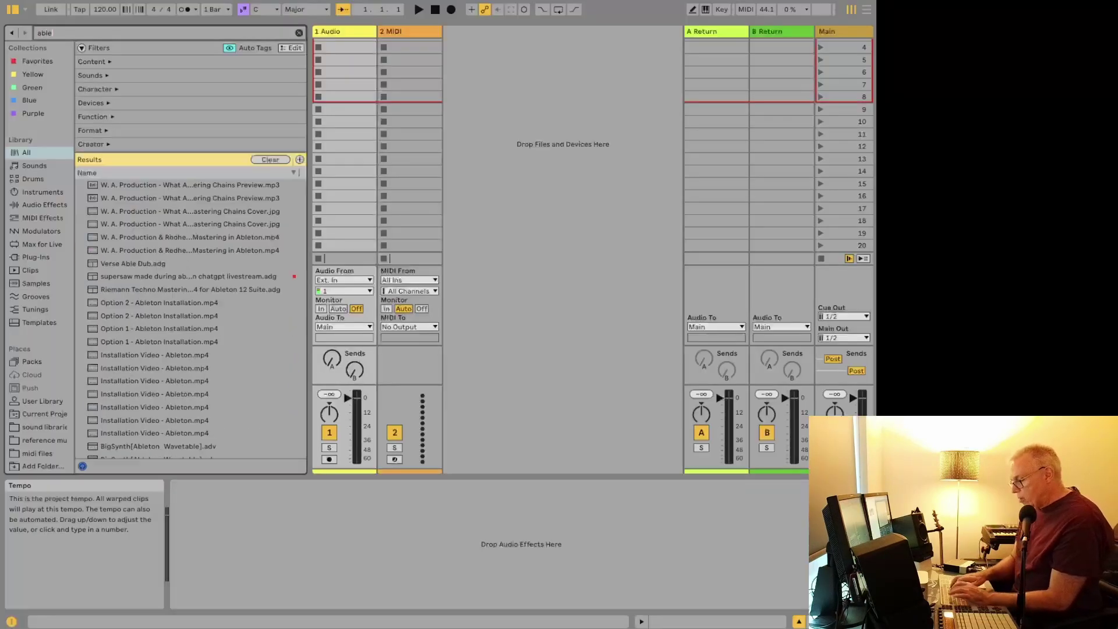
type("ton move")
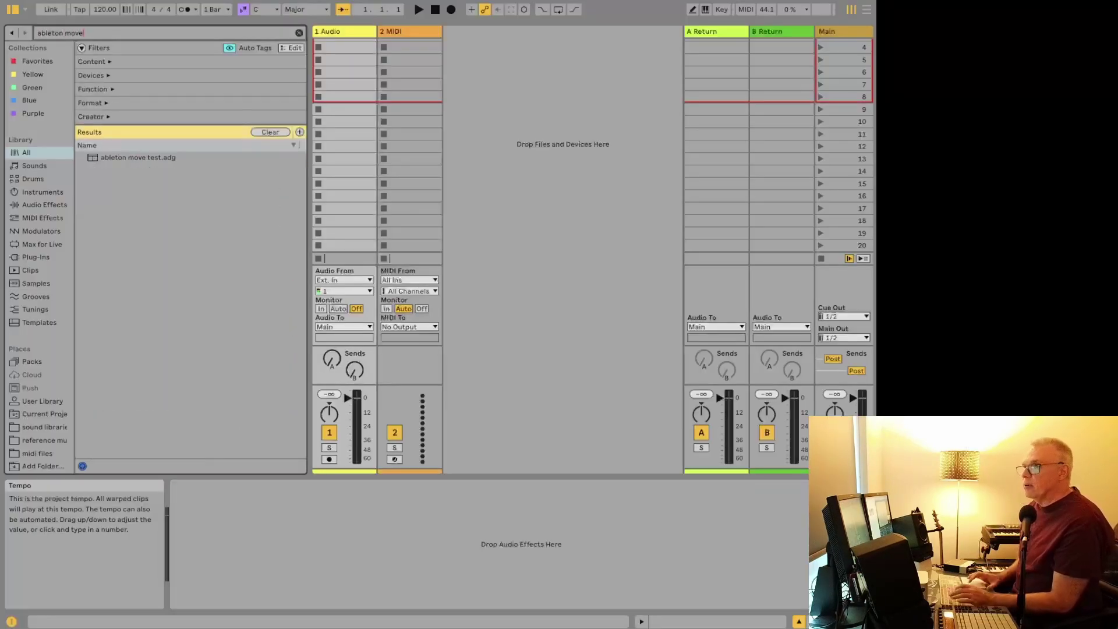
left_click(116, 158)
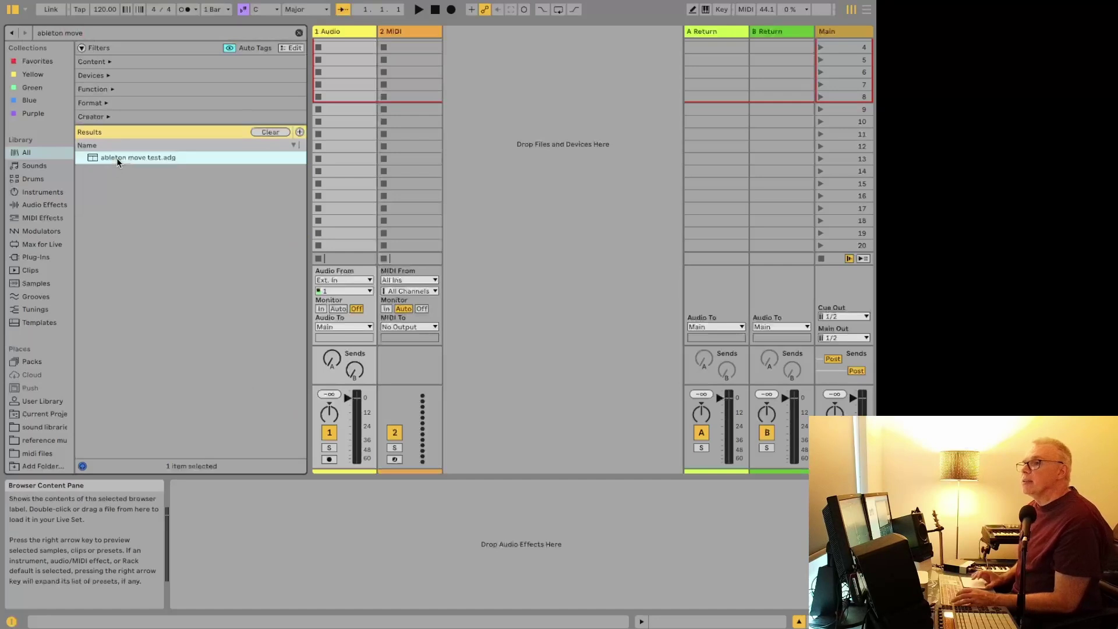
double_click(117, 159)
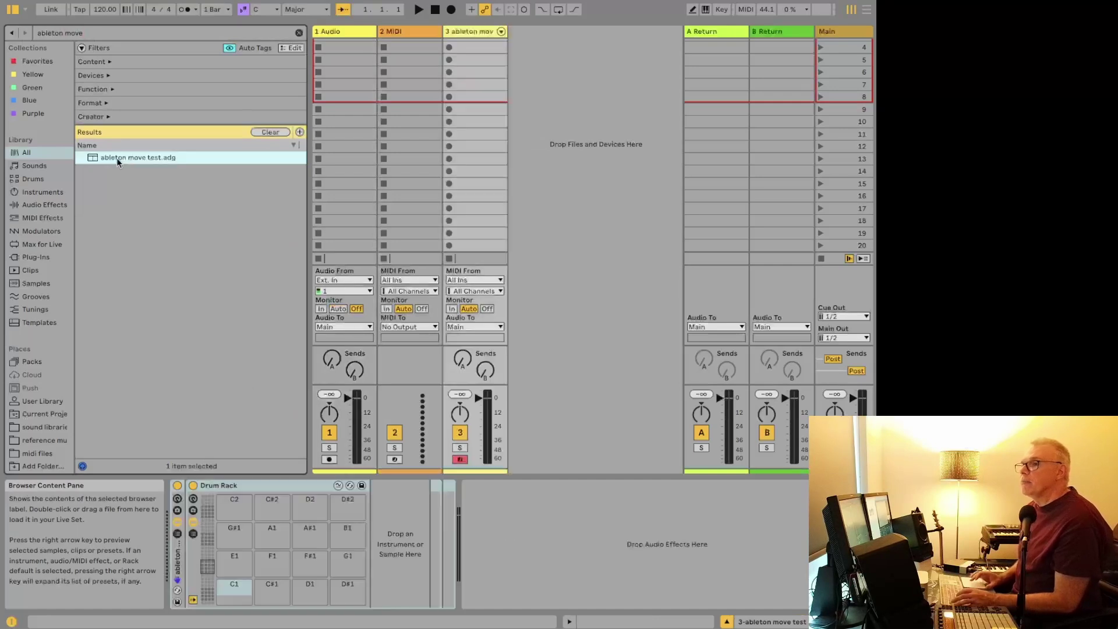
right_click(176, 578)
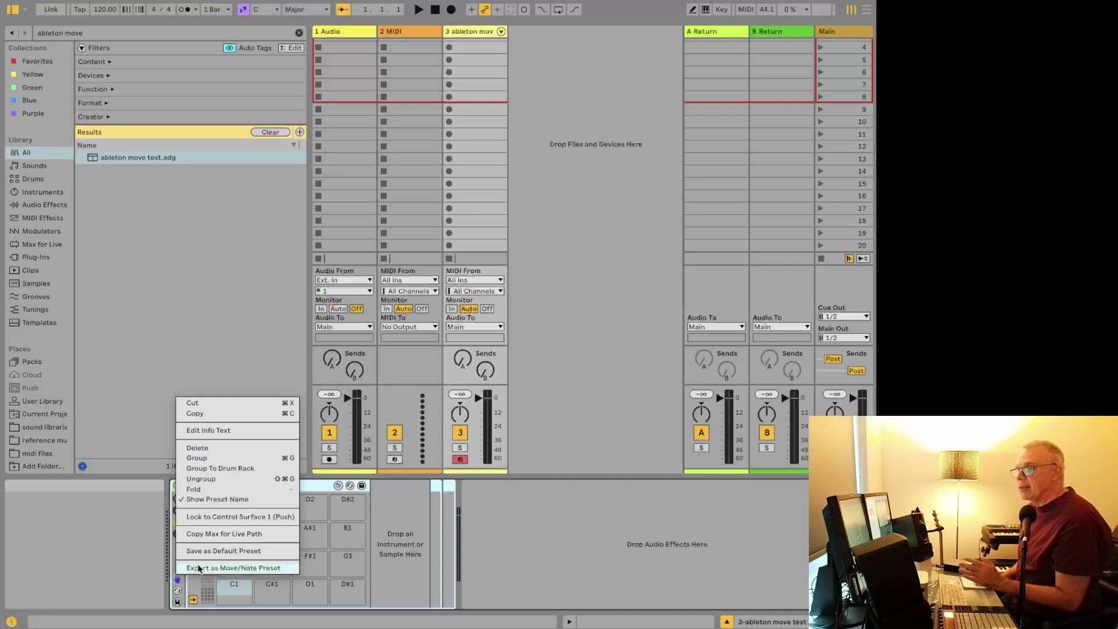
left_click(370, 563)
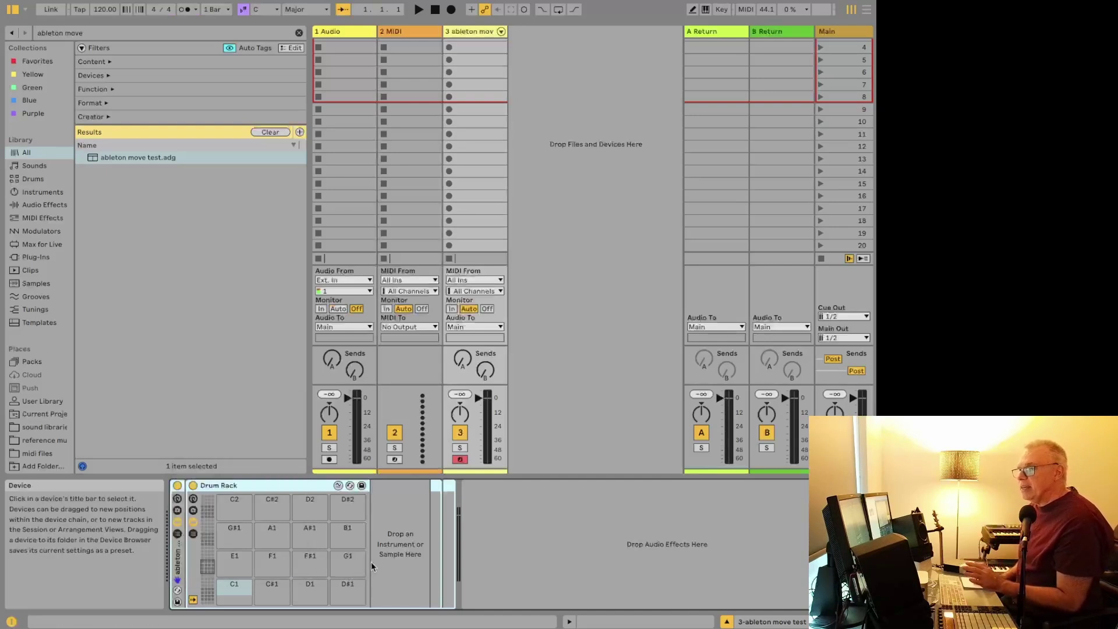
right_click(178, 564)
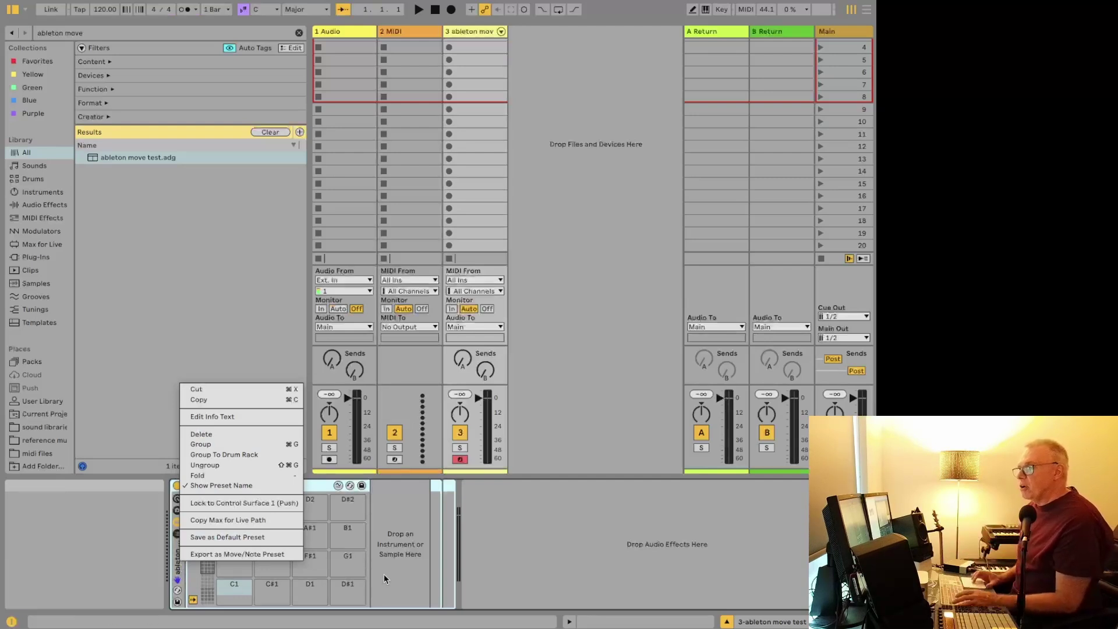
left_click(498, 553)
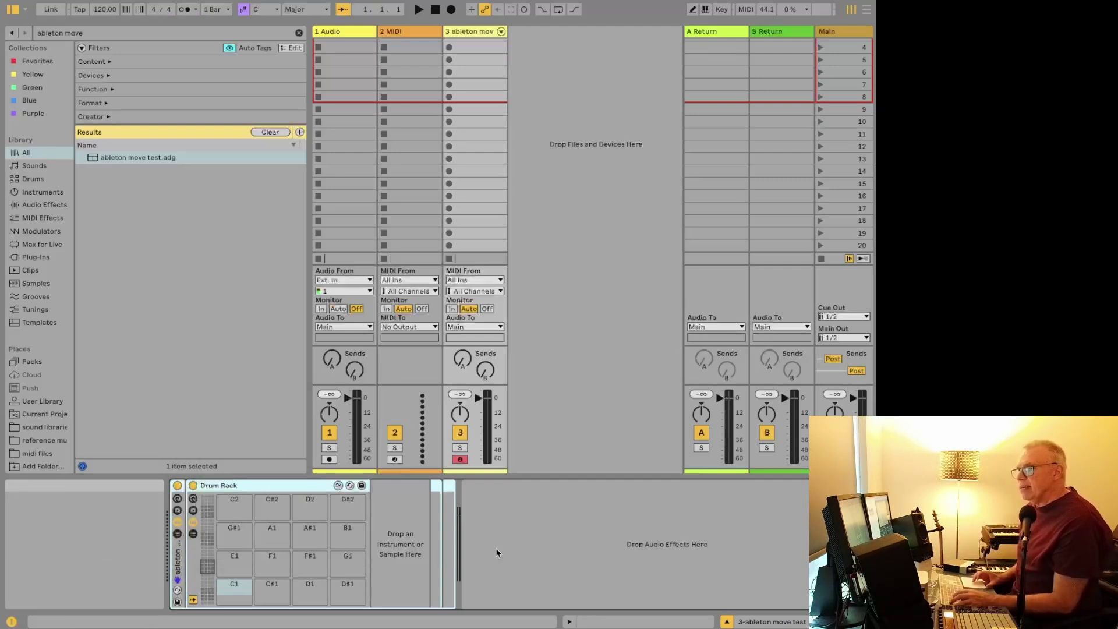
key("super+Tab")
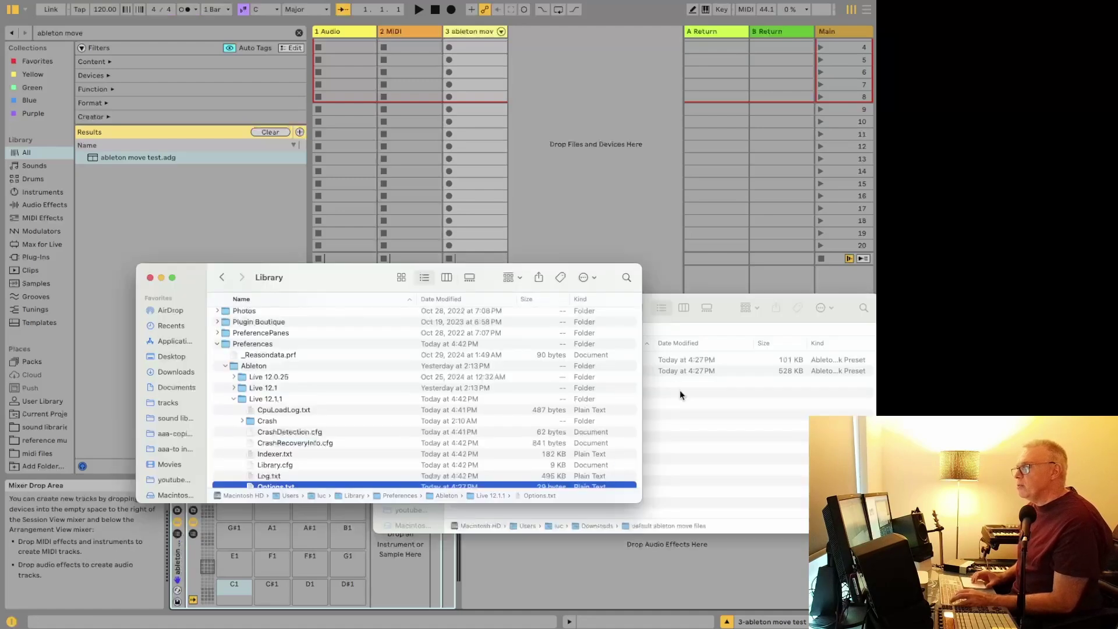
- Load the Move & Note Drum Rack Template from Finder and start its Move/Note preset export
left_click(679, 389)
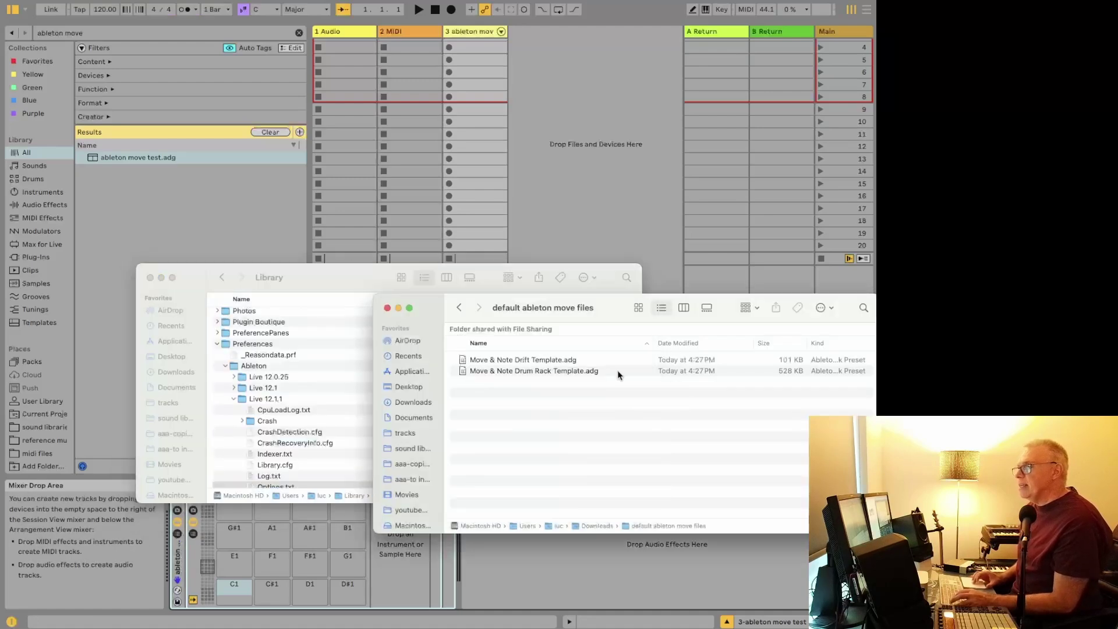
double_click(532, 372)
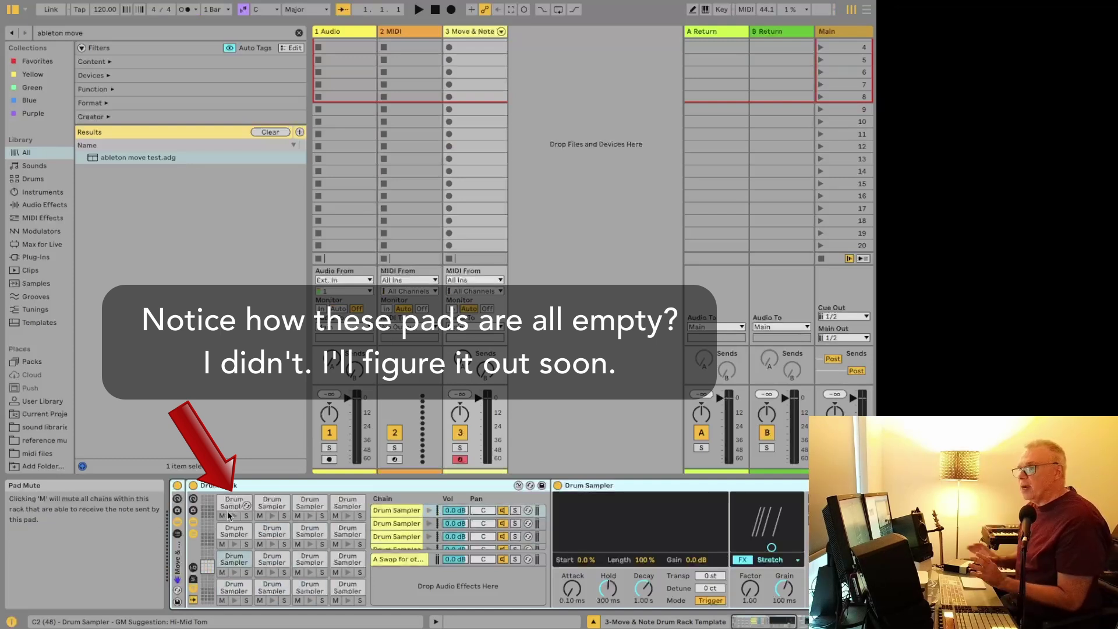
right_click(178, 563)
left_click(230, 552)
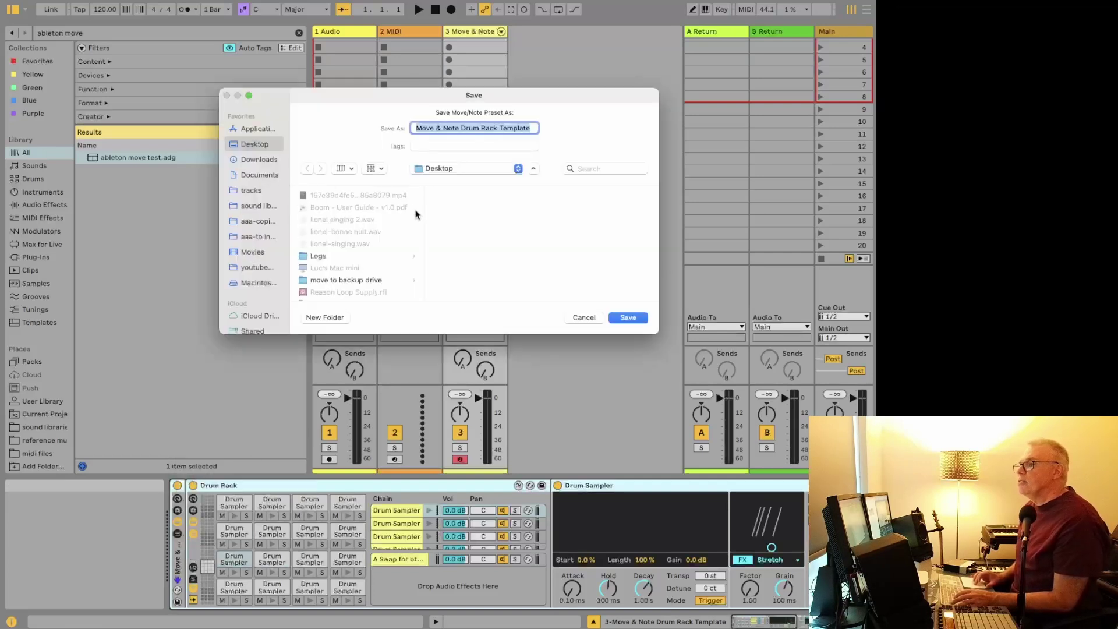
- Name the preset 'test video ableton move' and save it
left_click(480, 129)
key("super+a")
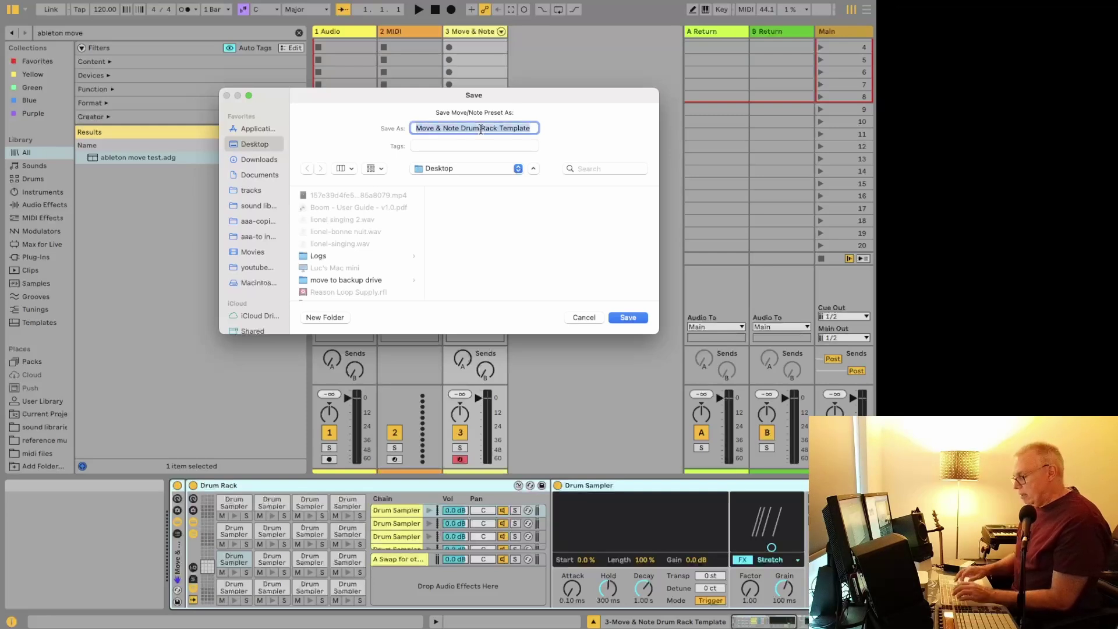
type("test video ab")
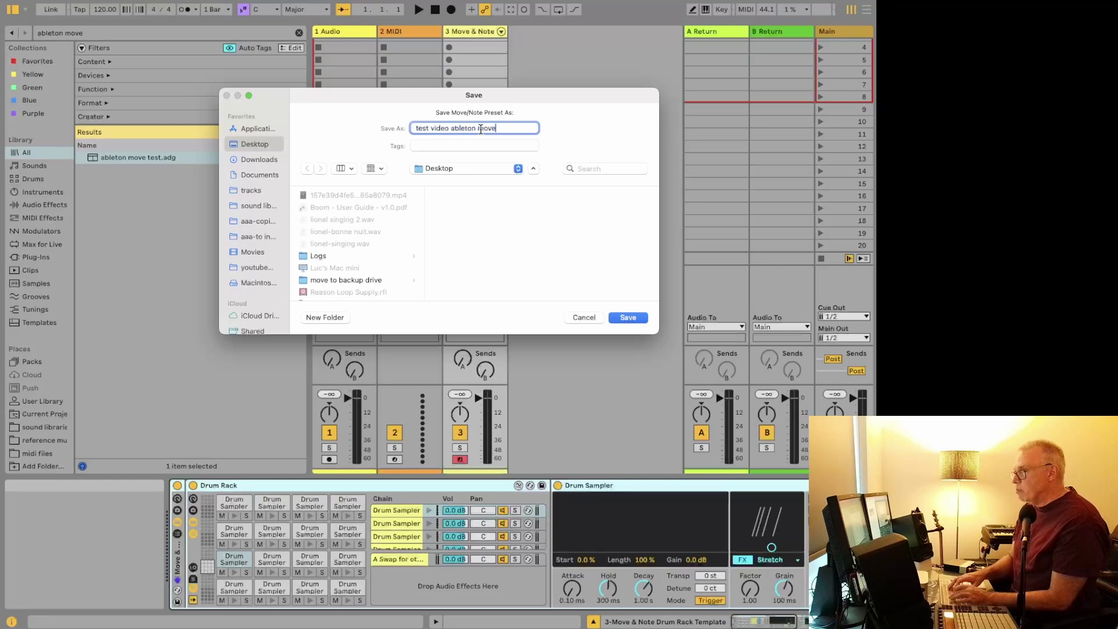
type("leton move")
key("Return")
key("super+Tab")
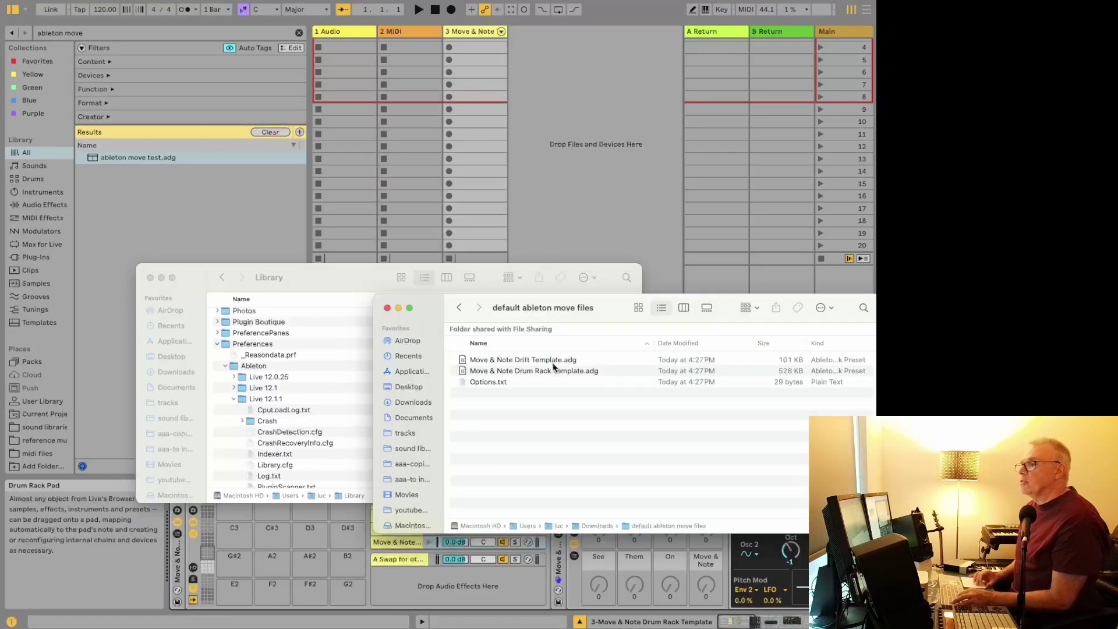
left_click_drag(548, 360, 629, 151)
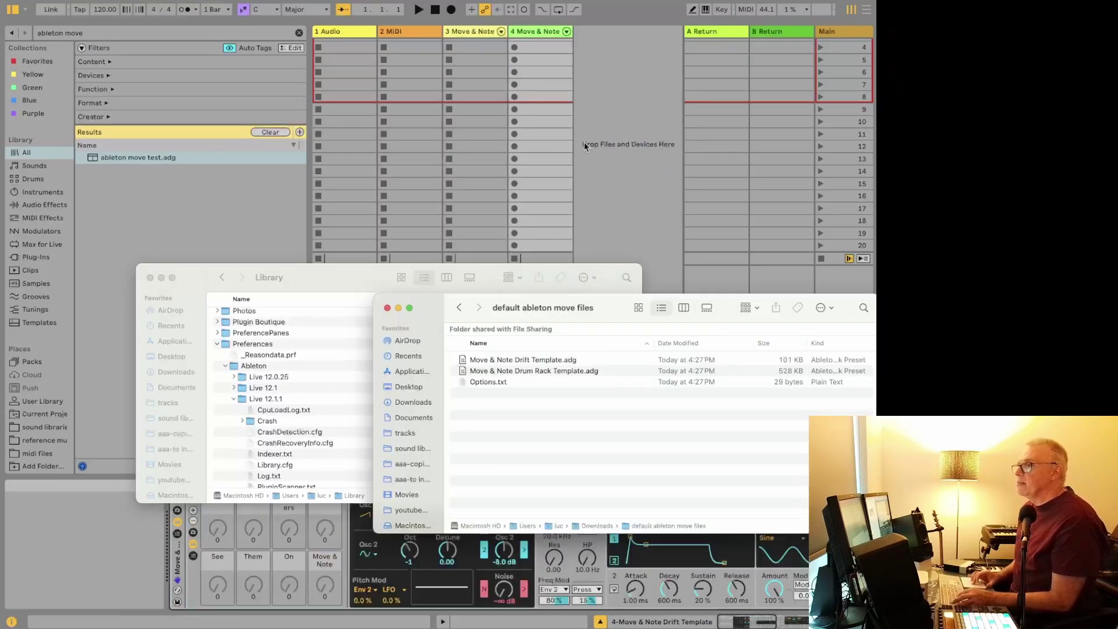
left_click(537, 30)
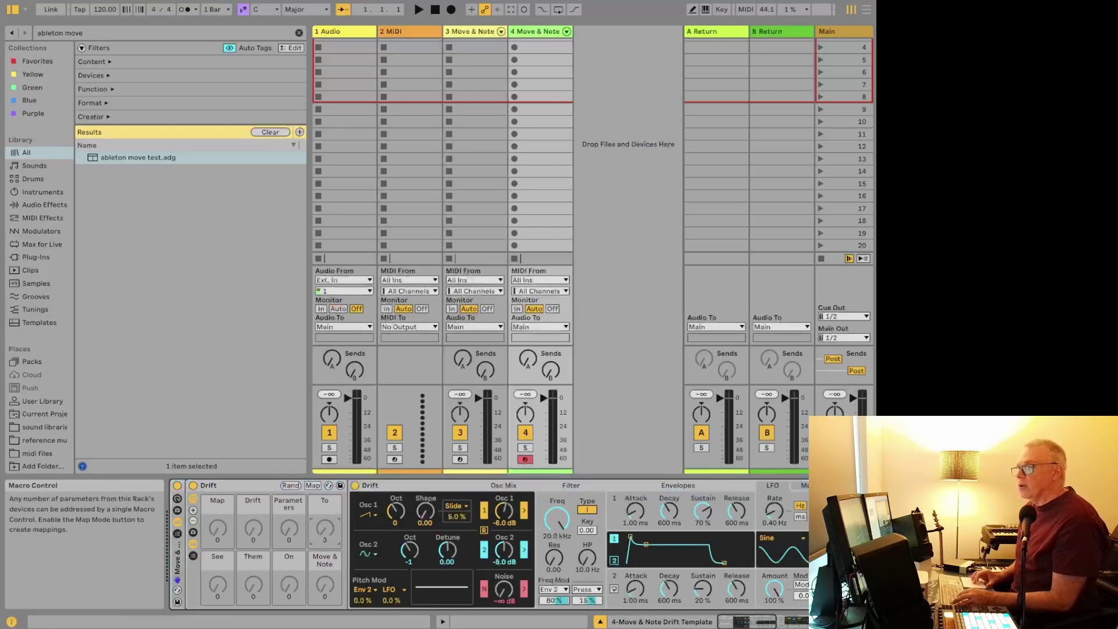
left_click_drag(316, 533, 291, 541)
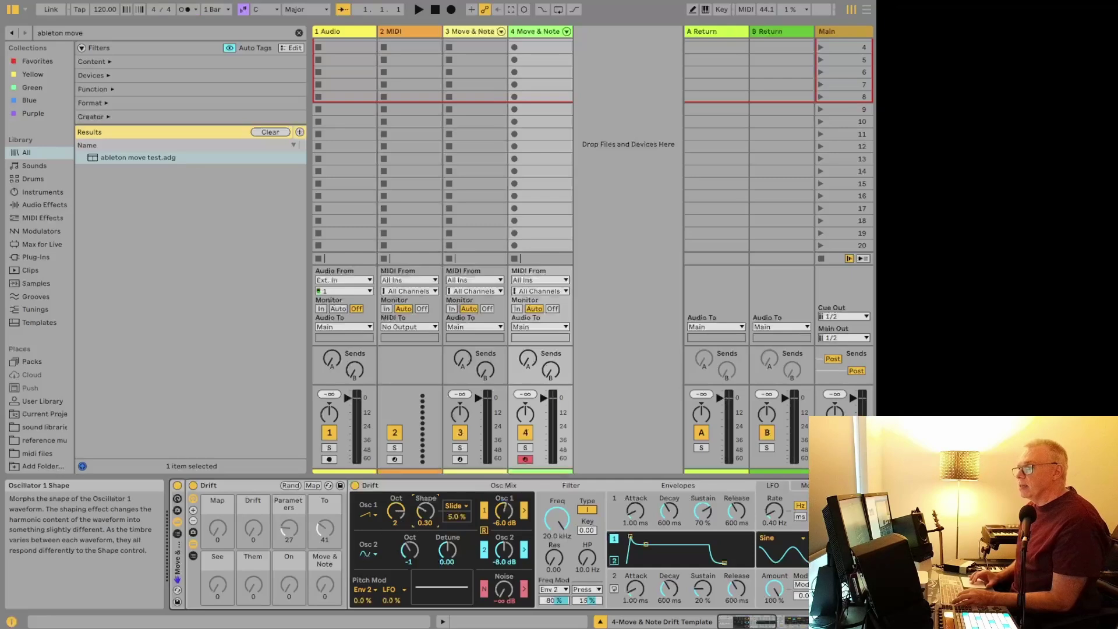
scroll(509, 572, "down", 5)
scroll(510, 572, "up", 2)
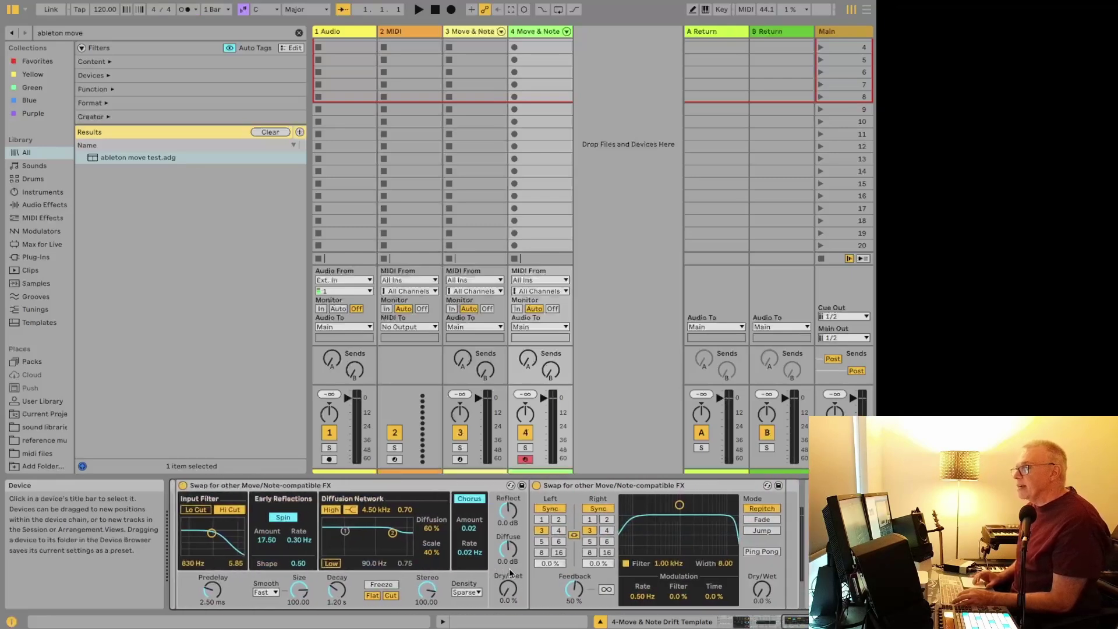
scroll(509, 570, "up", 3)
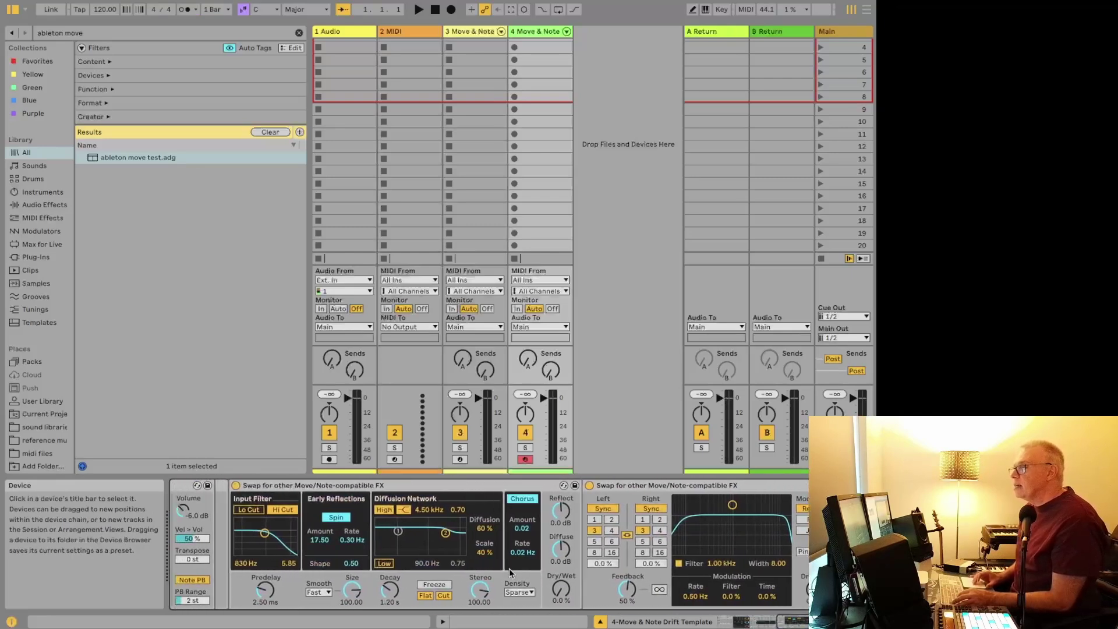
left_click(399, 486)
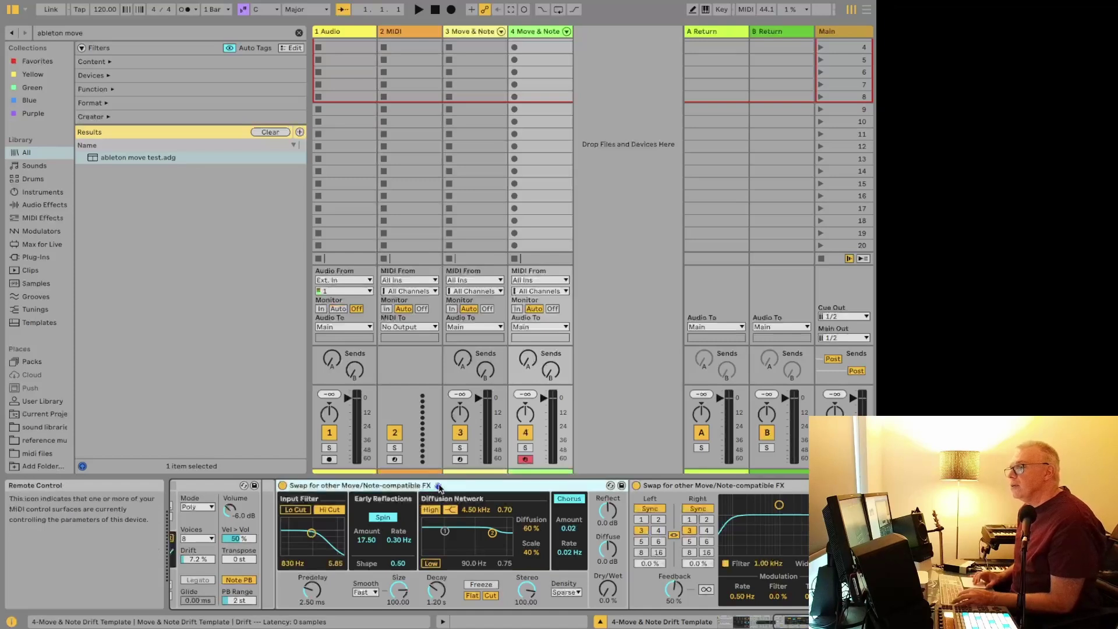
scroll(469, 491, "down", 1)
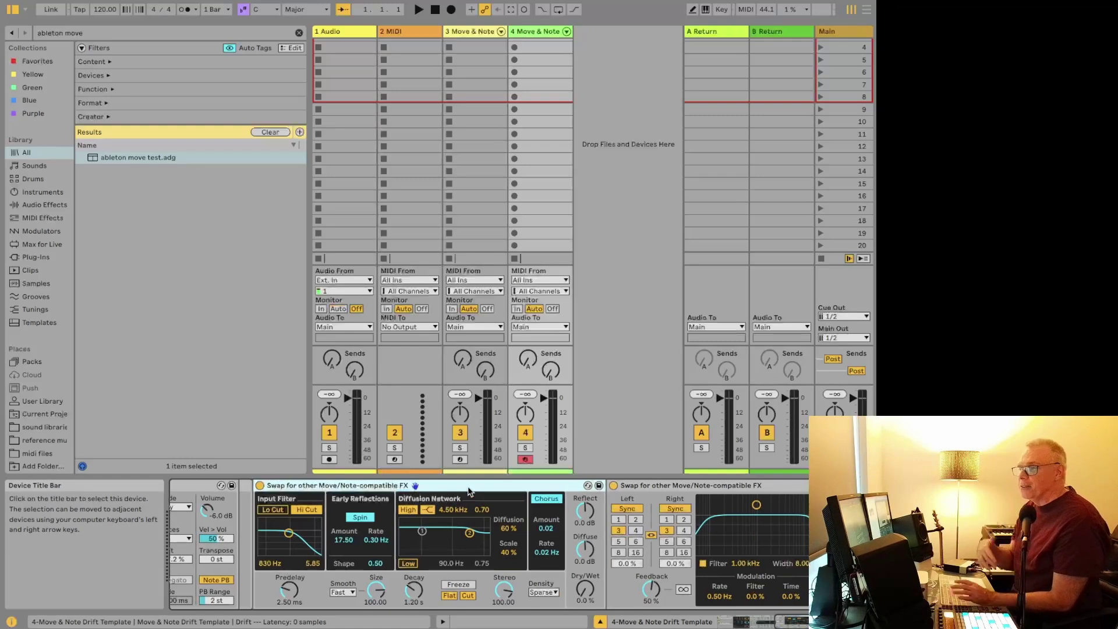
scroll(469, 491, "down", 2)
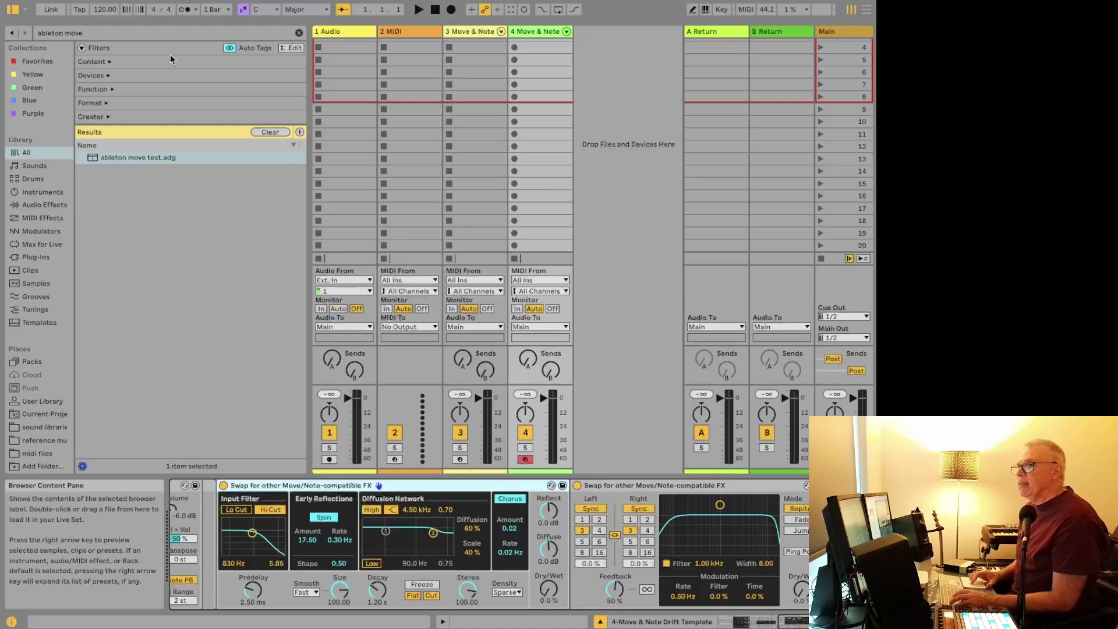
- Search 'satura' in Audio Effects and drag Saturator into the track's device chain
left_click(145, 33)
key("ctrl+a")
key("BackSpace")
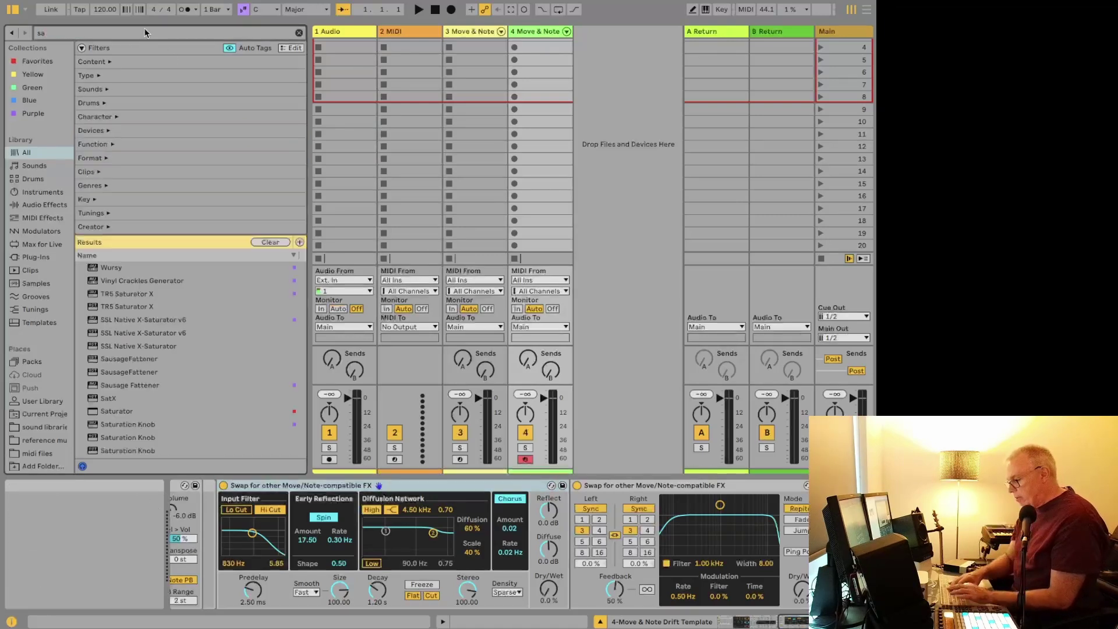
type("satura")
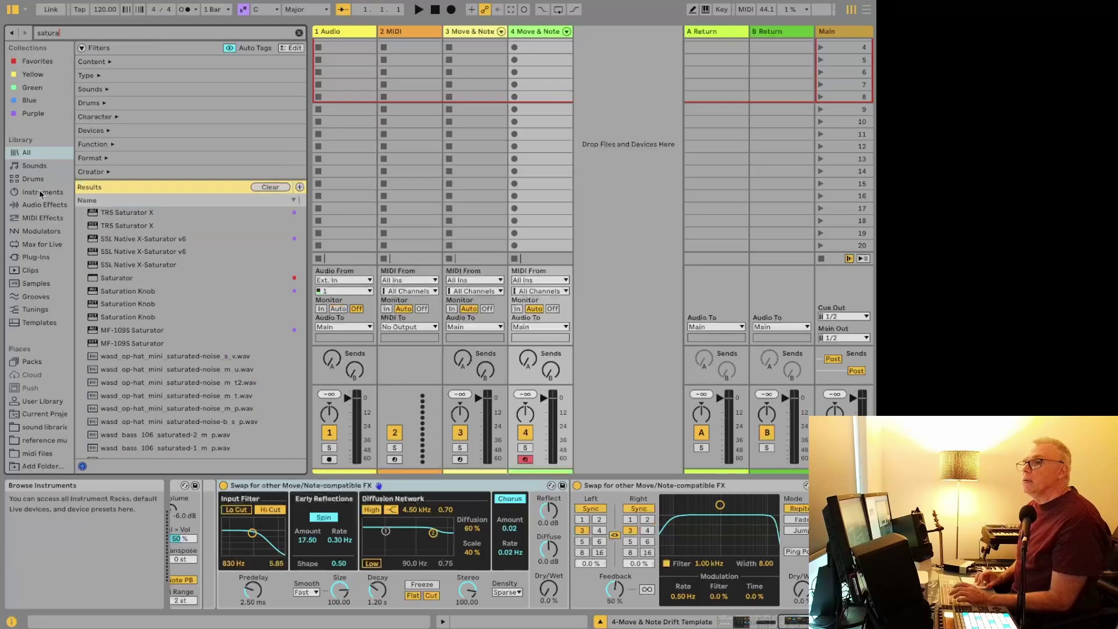
left_click(39, 207)
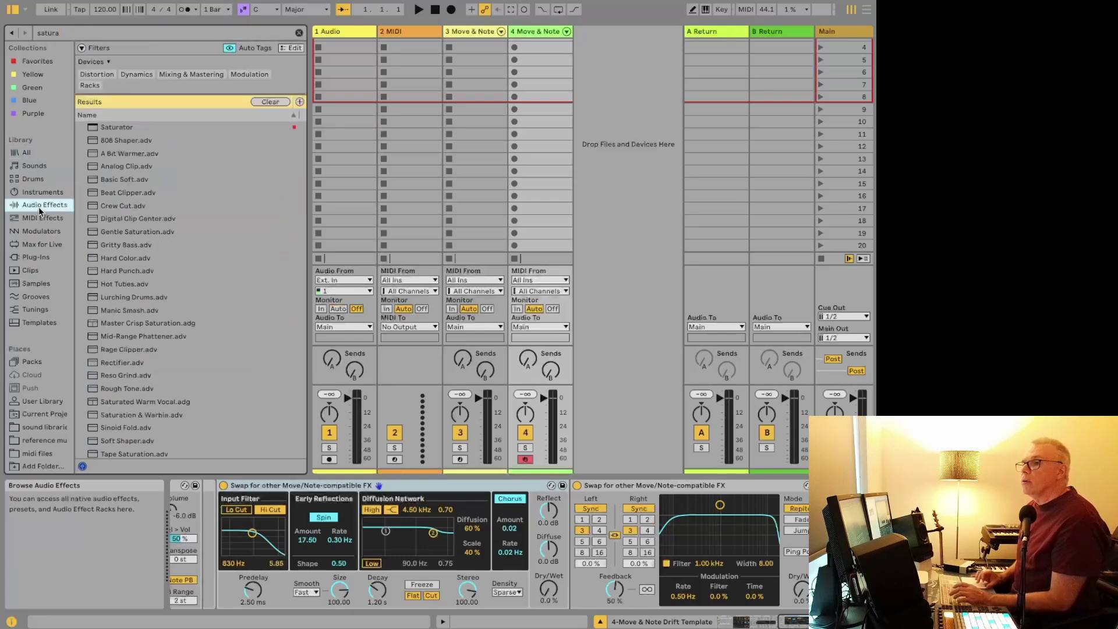
left_click_drag(120, 132, 294, 491)
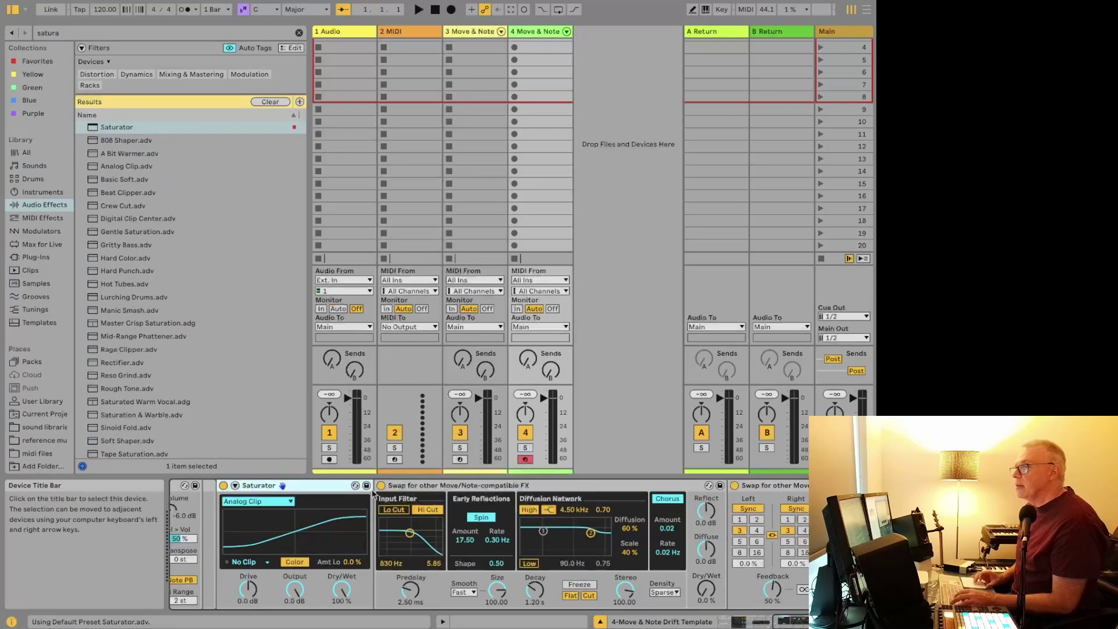
scroll(355, 489, "right", 2)
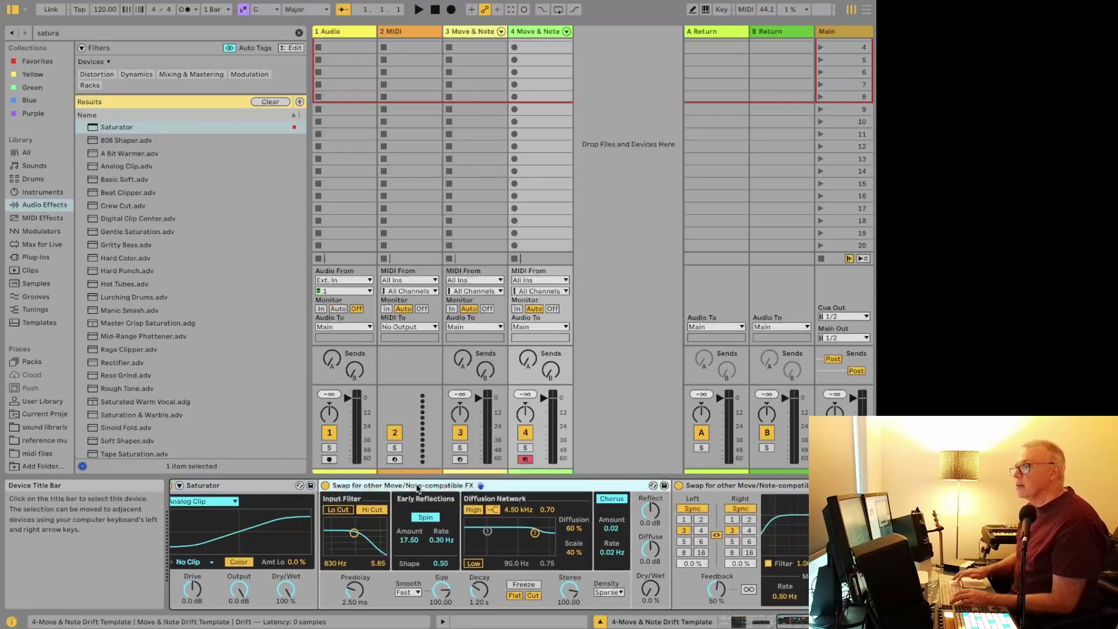
scroll(416, 486, "left", 8)
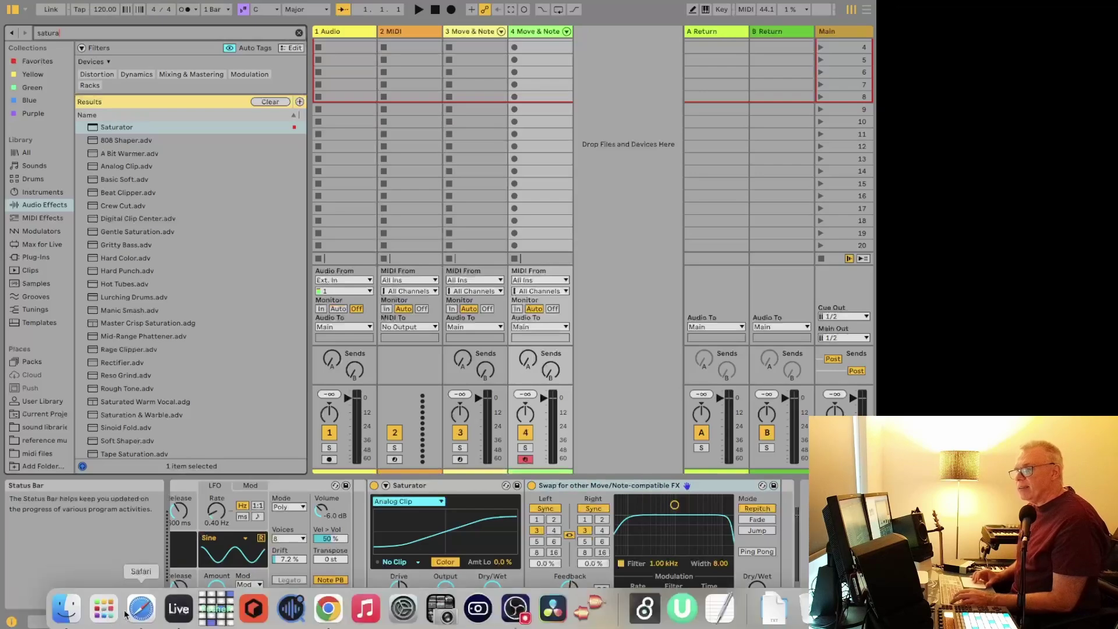
- Glance over the Ableton help article in Safari, then return to Live
left_click(173, 608)
scroll(213, 319, "up", 20)
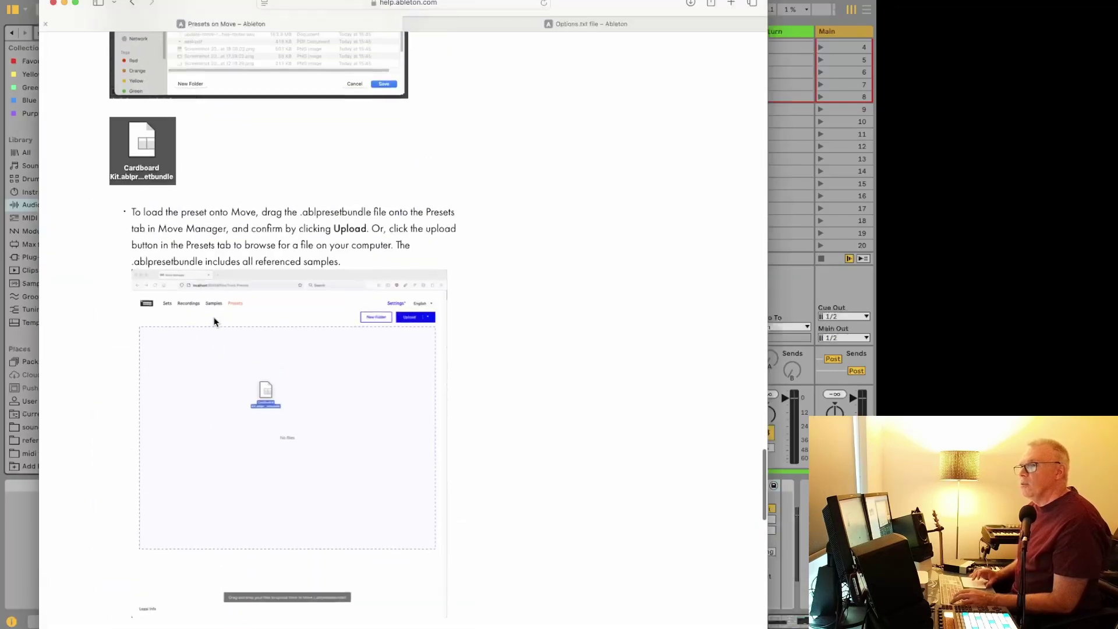
scroll(214, 317, "down", 5)
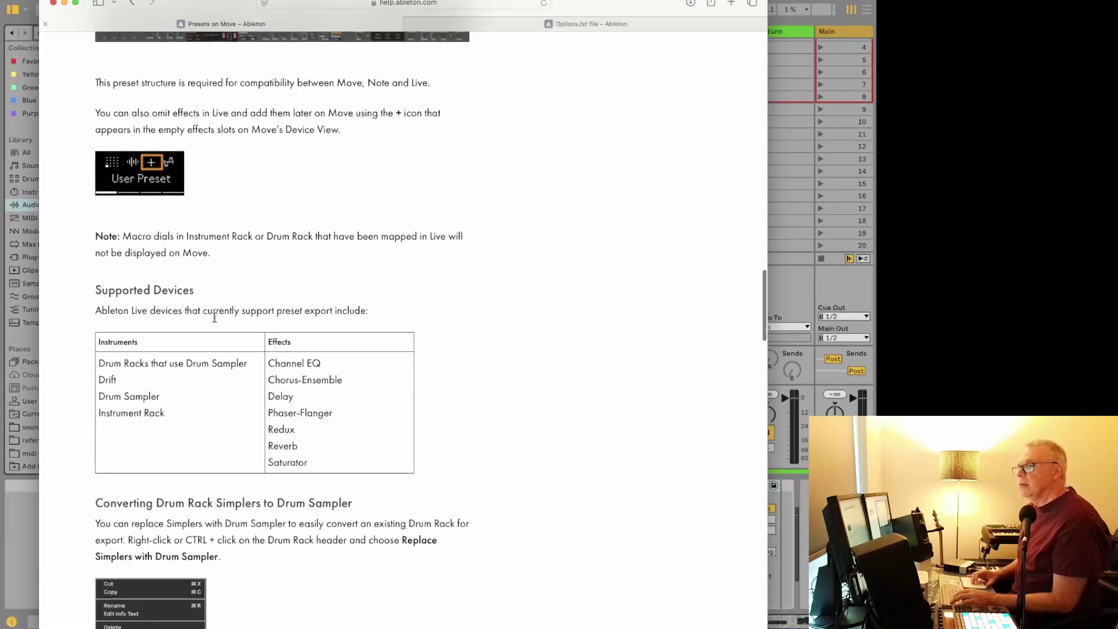
key("super+tab")
- Add Redux to the chain and hot-swap the reverb placeholder to Redux
left_click(113, 31)
type("redu")
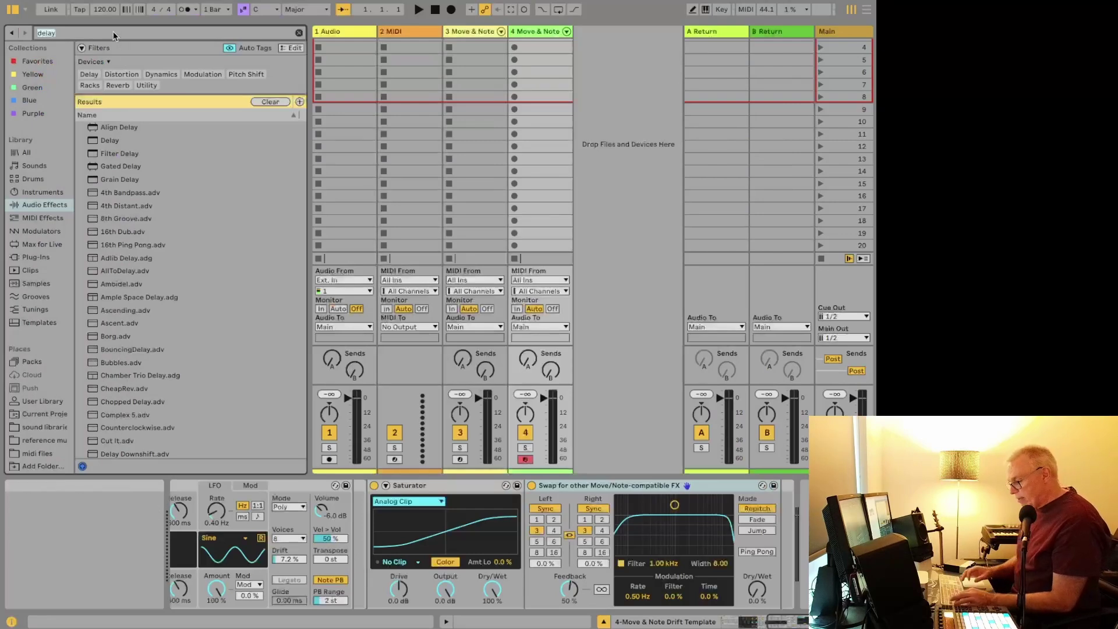
type("x")
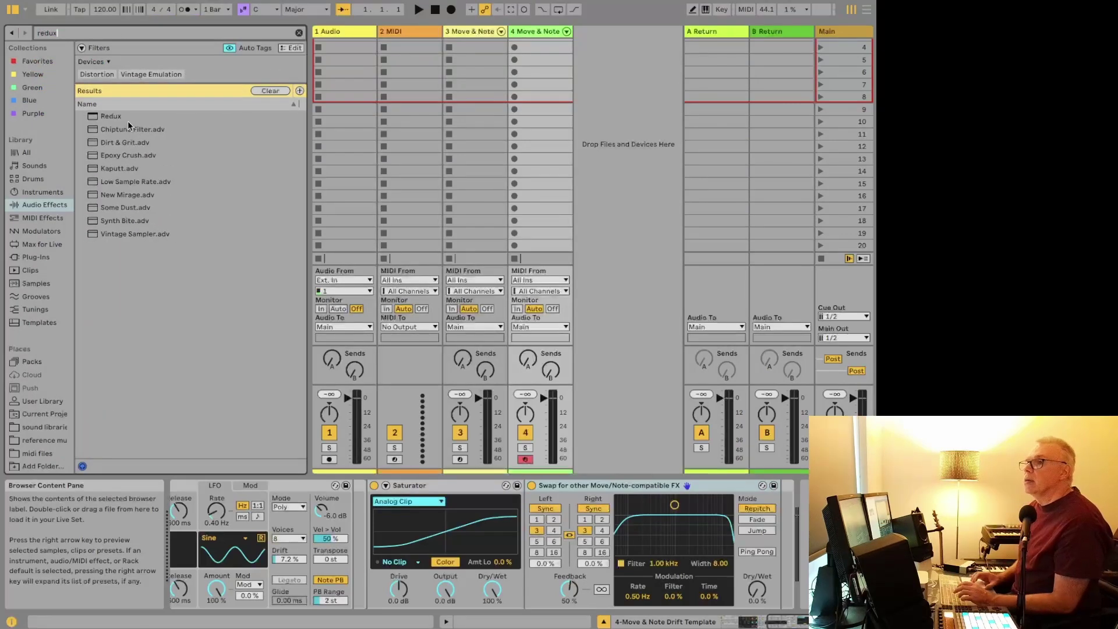
double_click(121, 115)
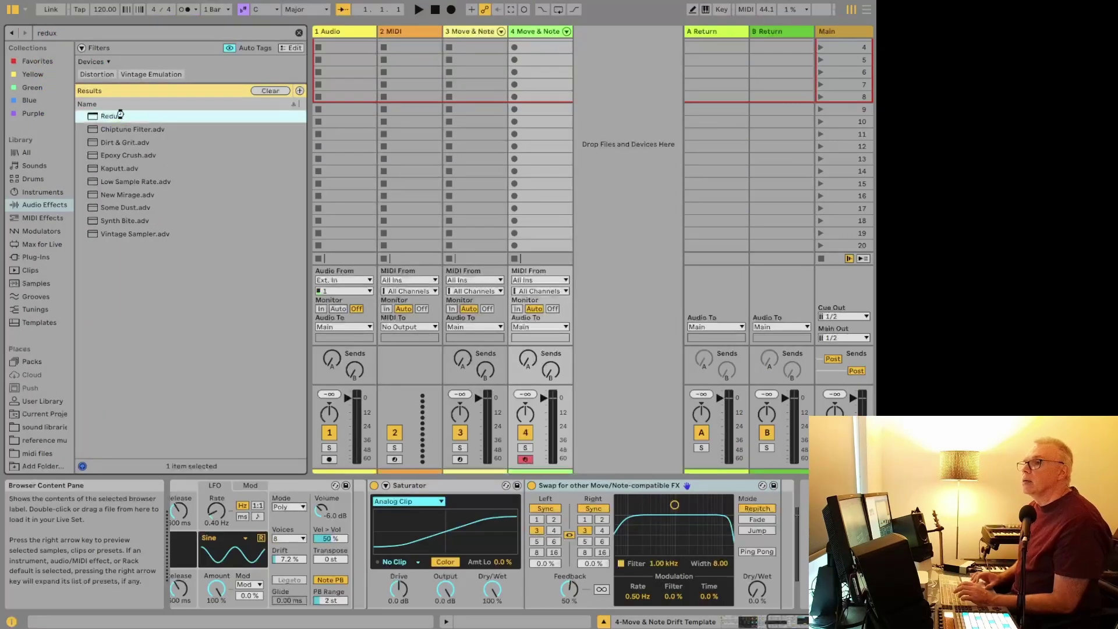
left_click(597, 487)
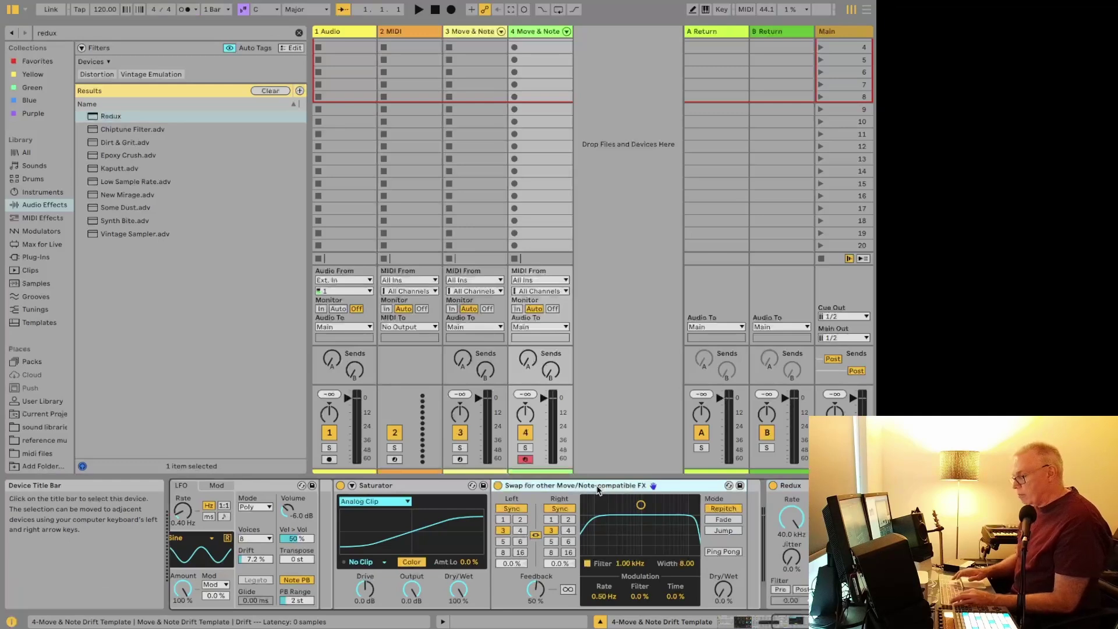
left_click(728, 484)
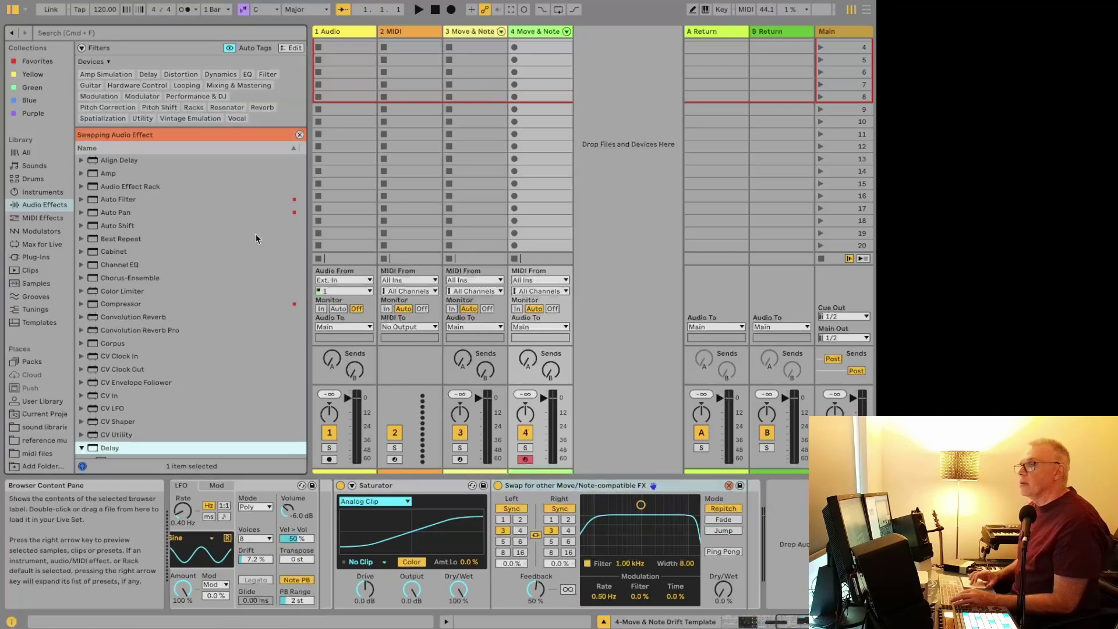
left_click(82, 33)
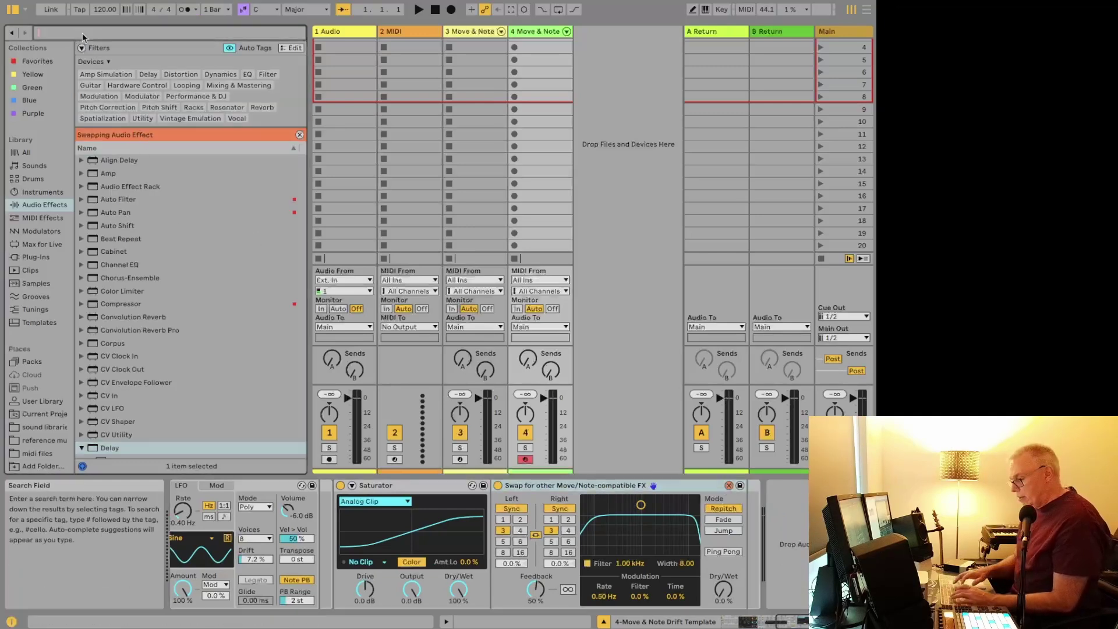
type("redux")
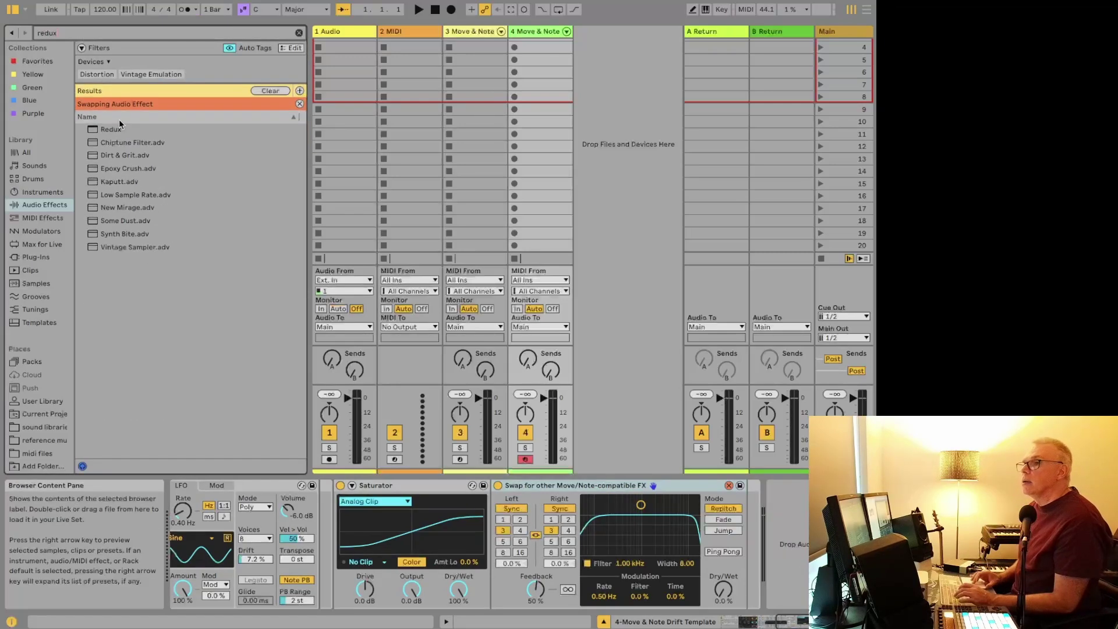
left_click(118, 130)
- Bring the Drift instrument rack into view and open its device options
left_click(370, 492)
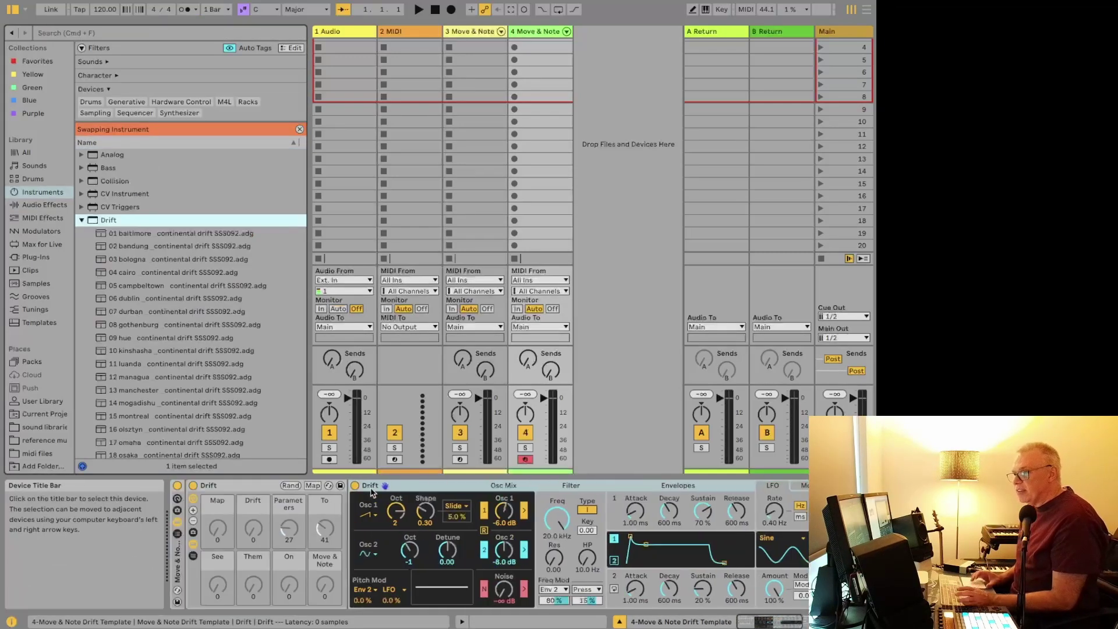
left_click(178, 602)
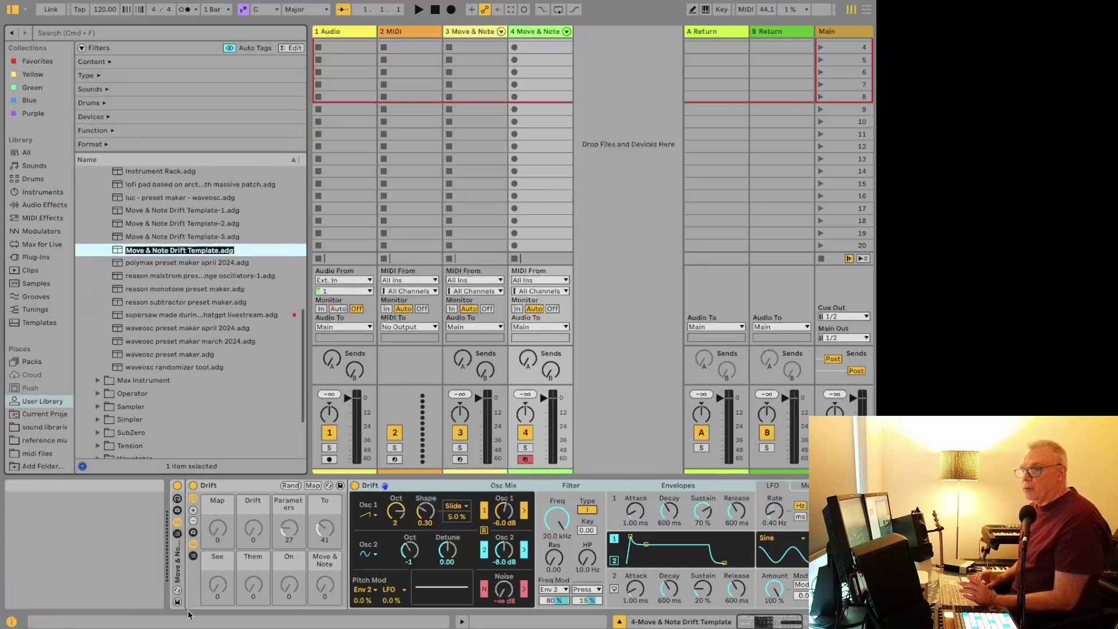
right_click(178, 577)
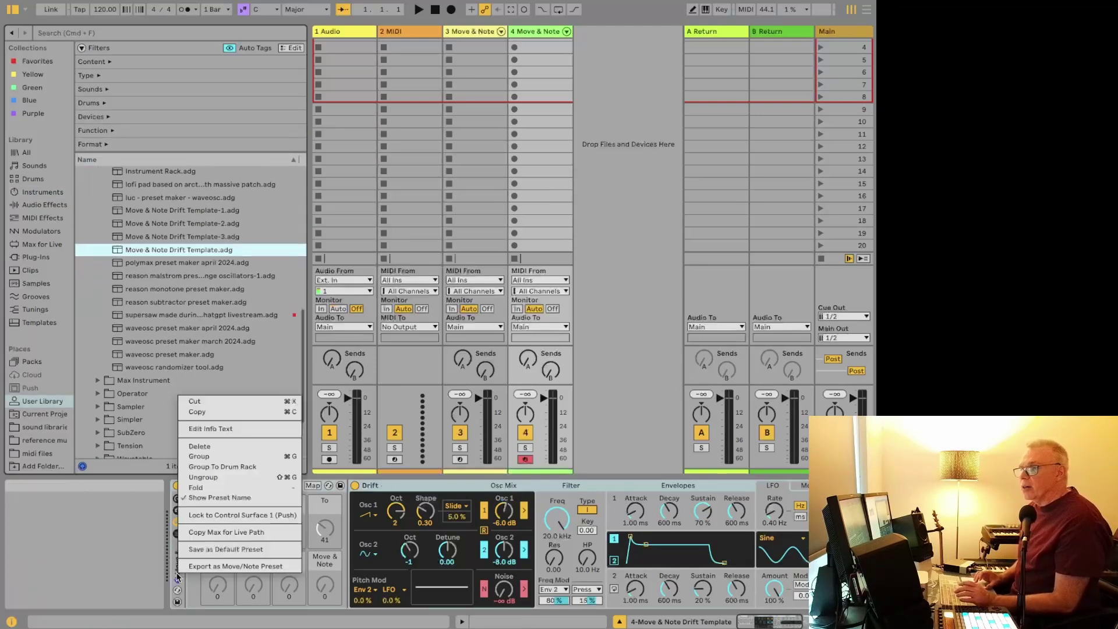
- Export the Drift rack as a Move/Note preset named 'drift test preset'
left_click(202, 566)
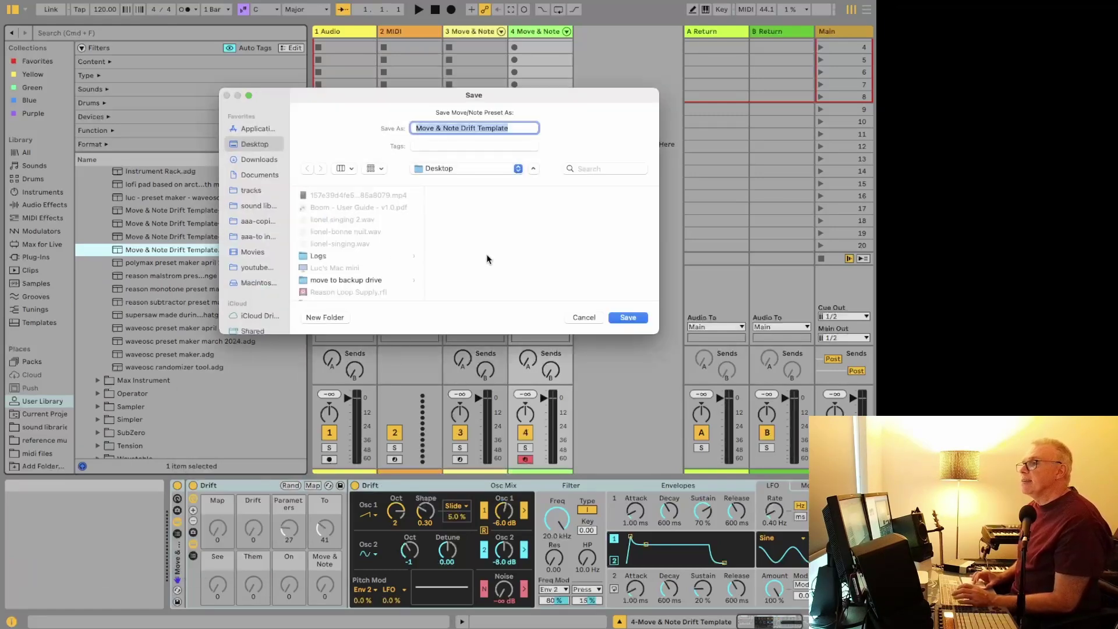
type("drift test preset")
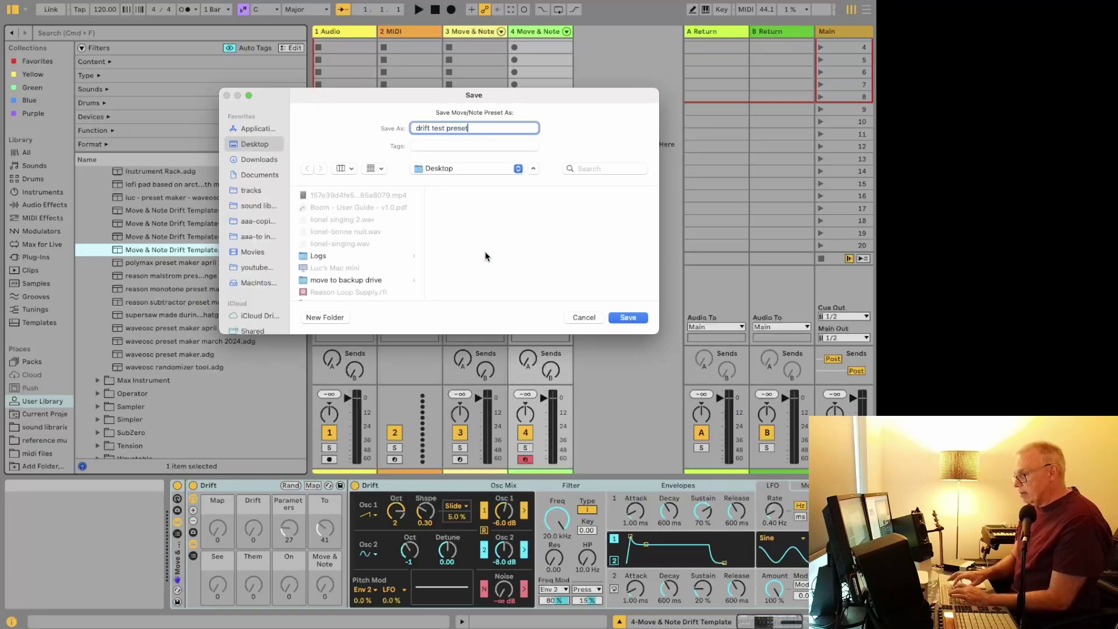
key("Return")
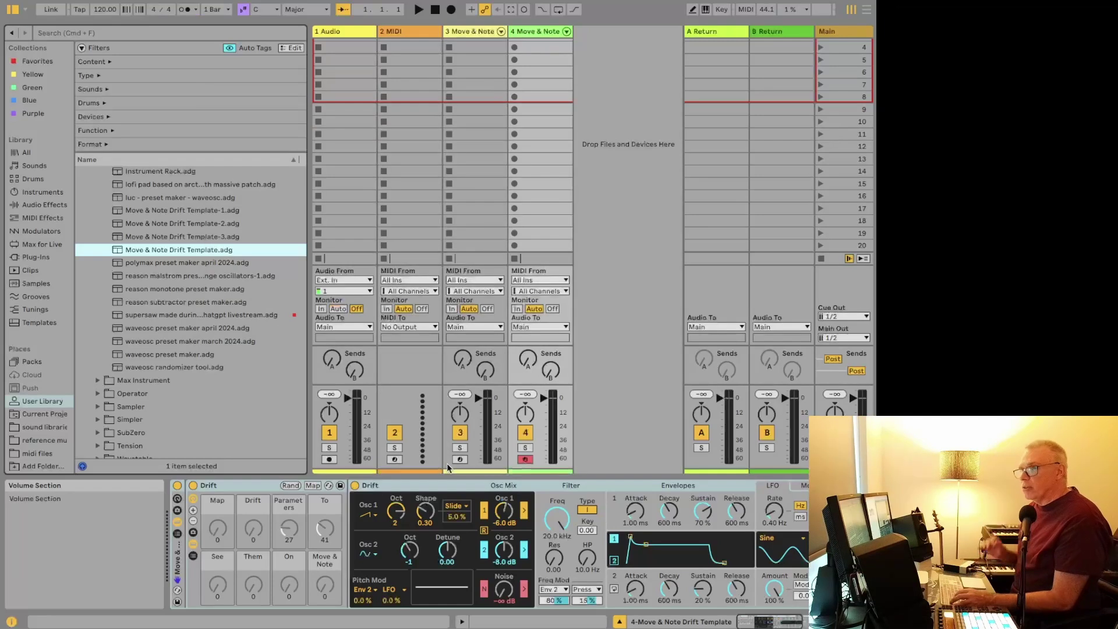
mouse_move(216, 623)
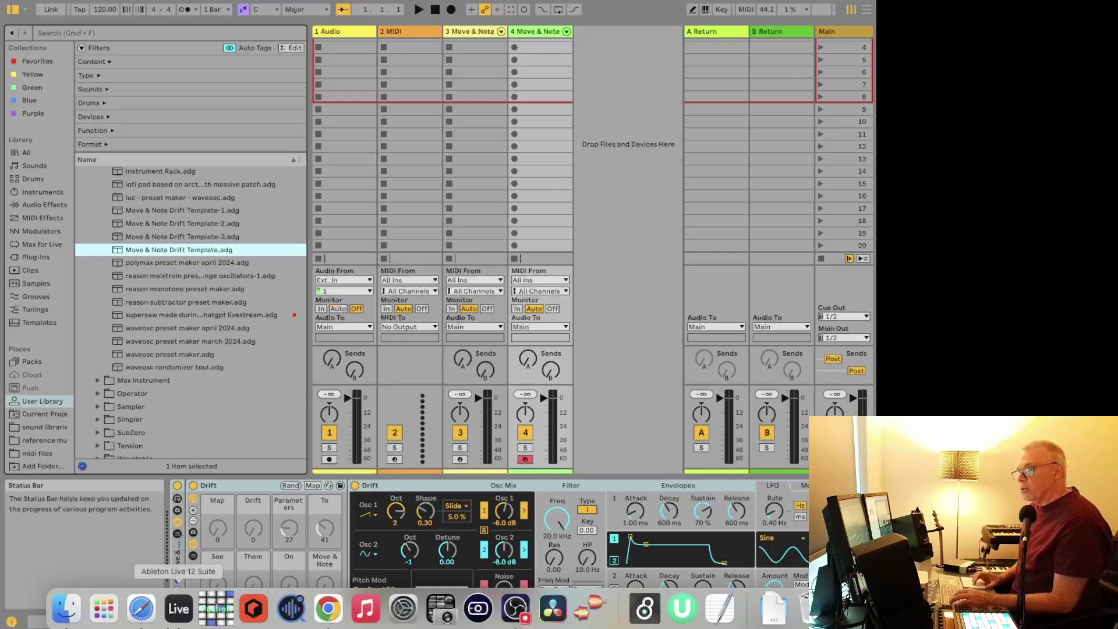
- Open move.local in a new Safari tab and enter Move's six-digit confirmation code
left_click(141, 609)
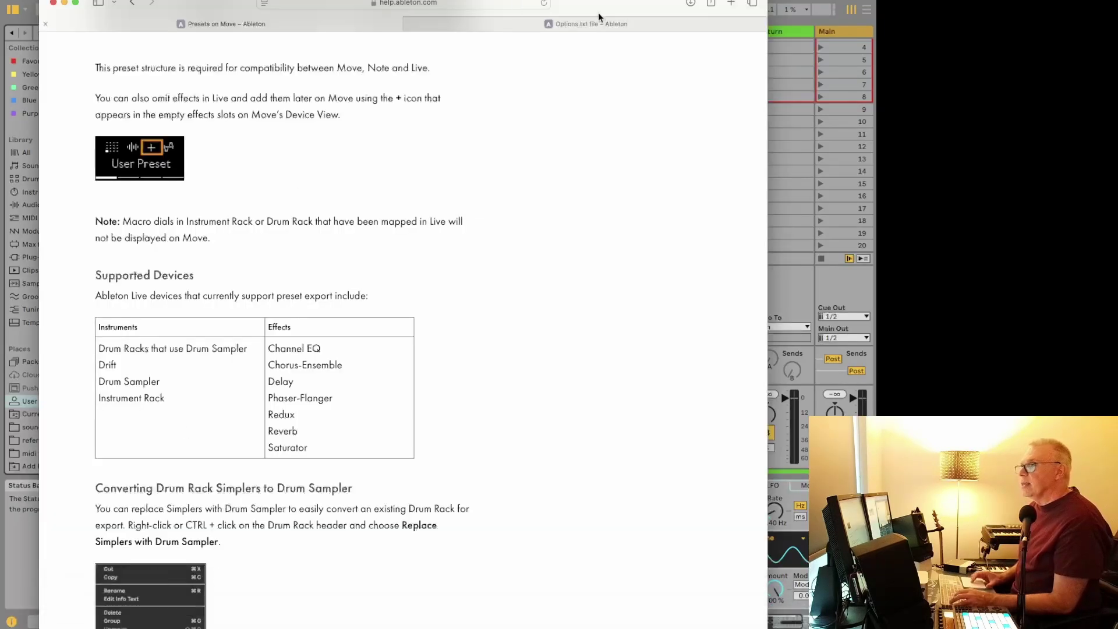
key("super+t")
type("move.l")
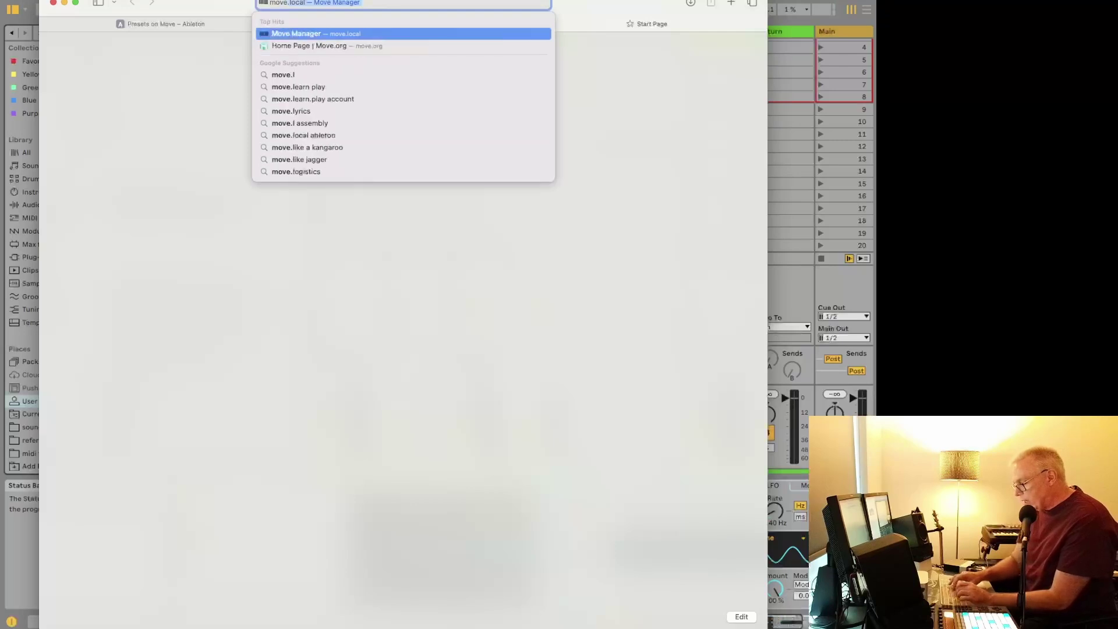
type("ocal")
key("Return")
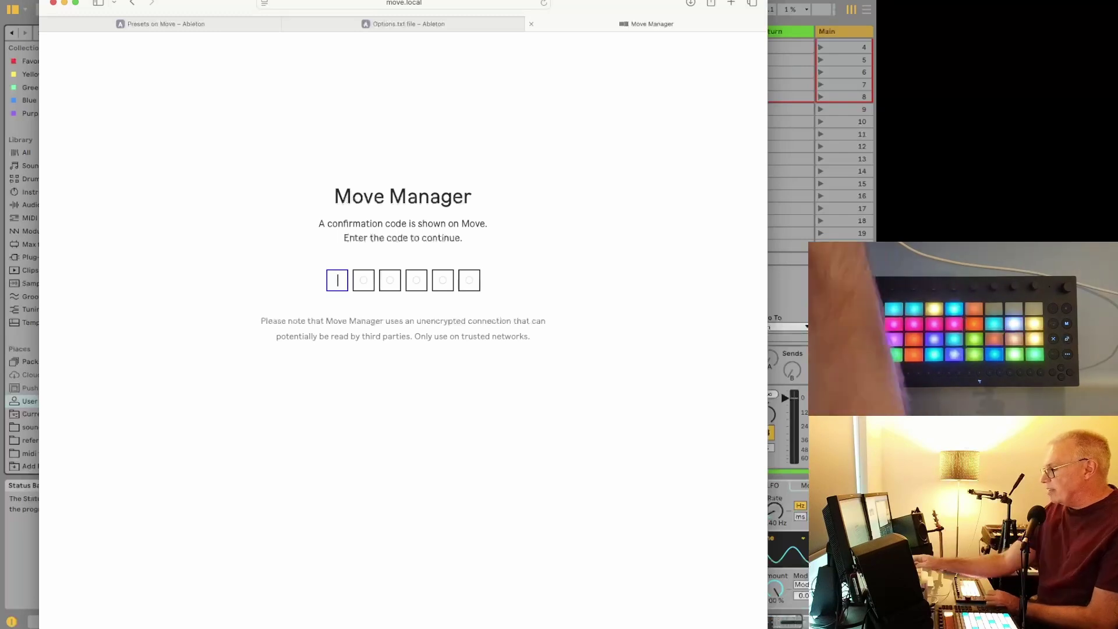
type("28")
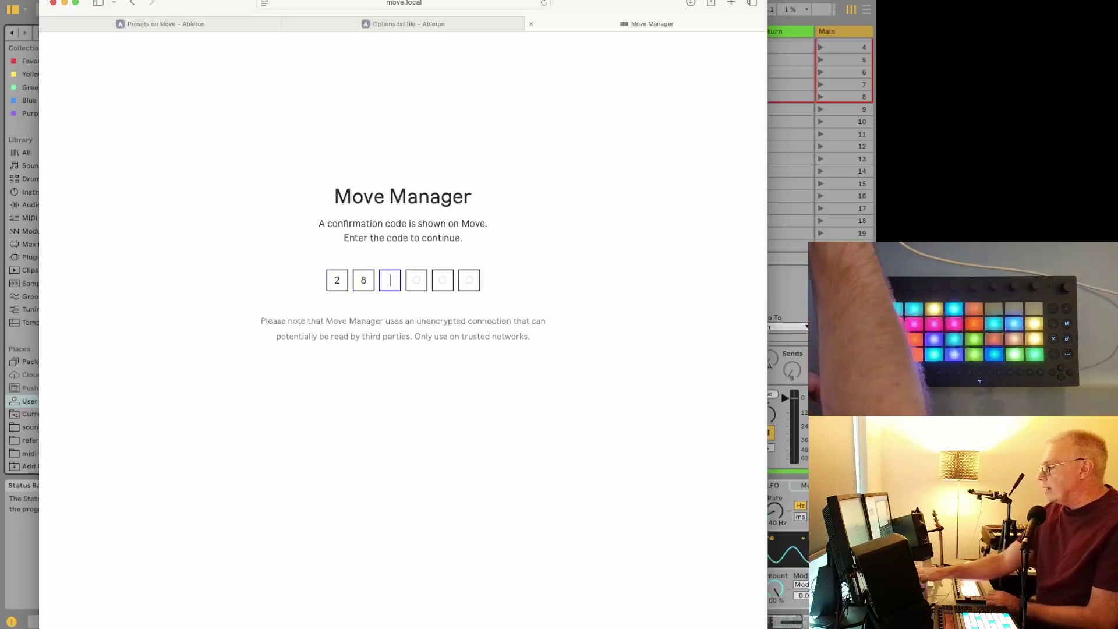
type("405")
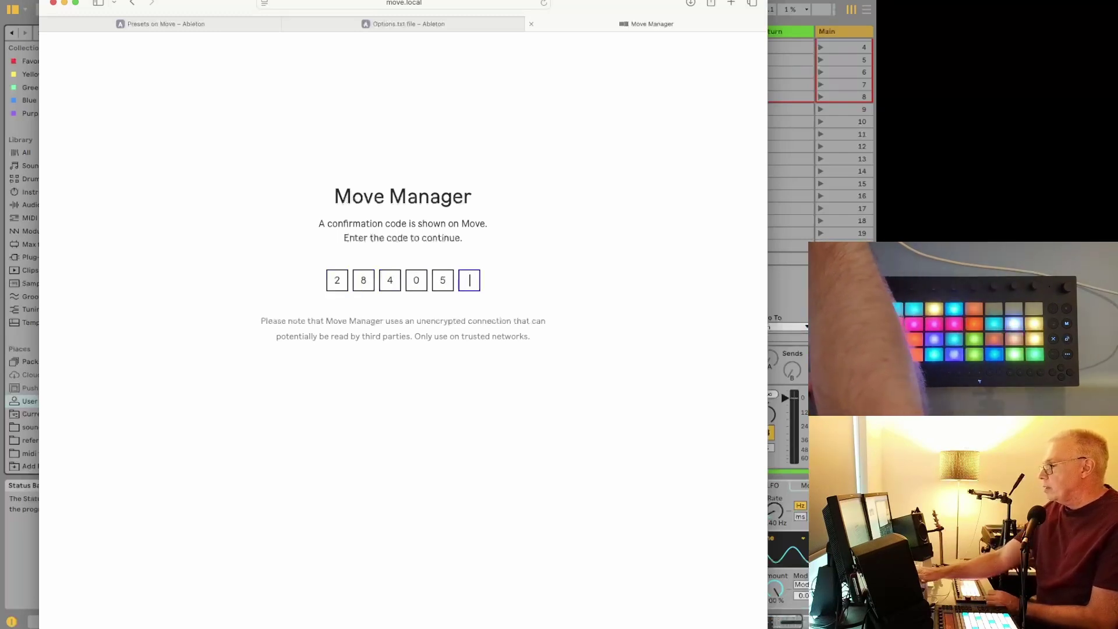
type("6")
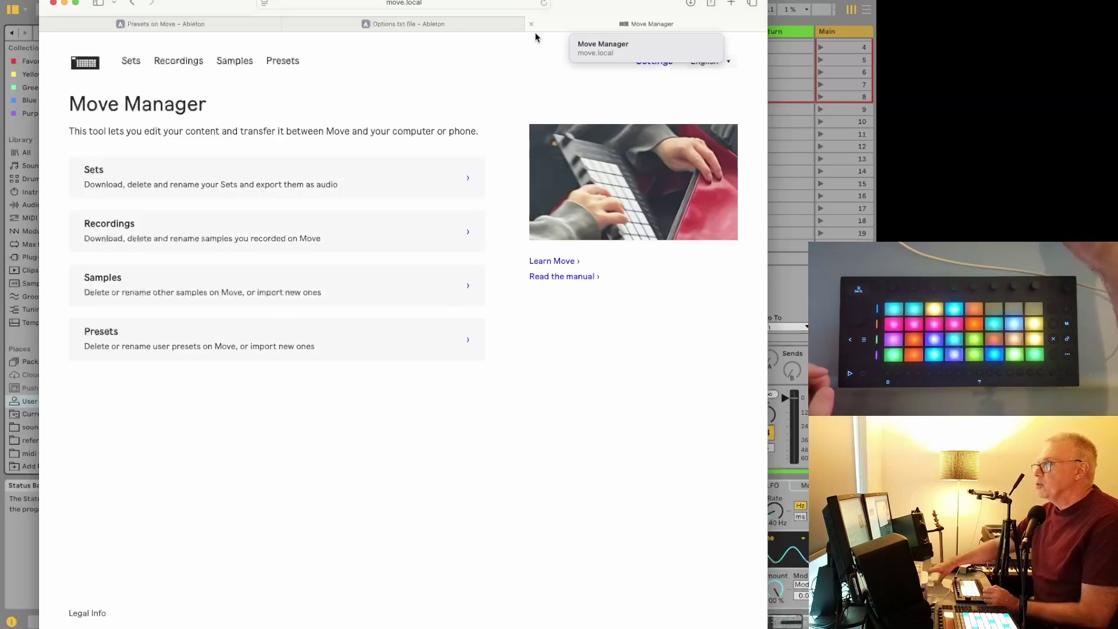
- Upload the drift test preset and test video ableton move bundles on Move's Presets page
left_click(287, 65)
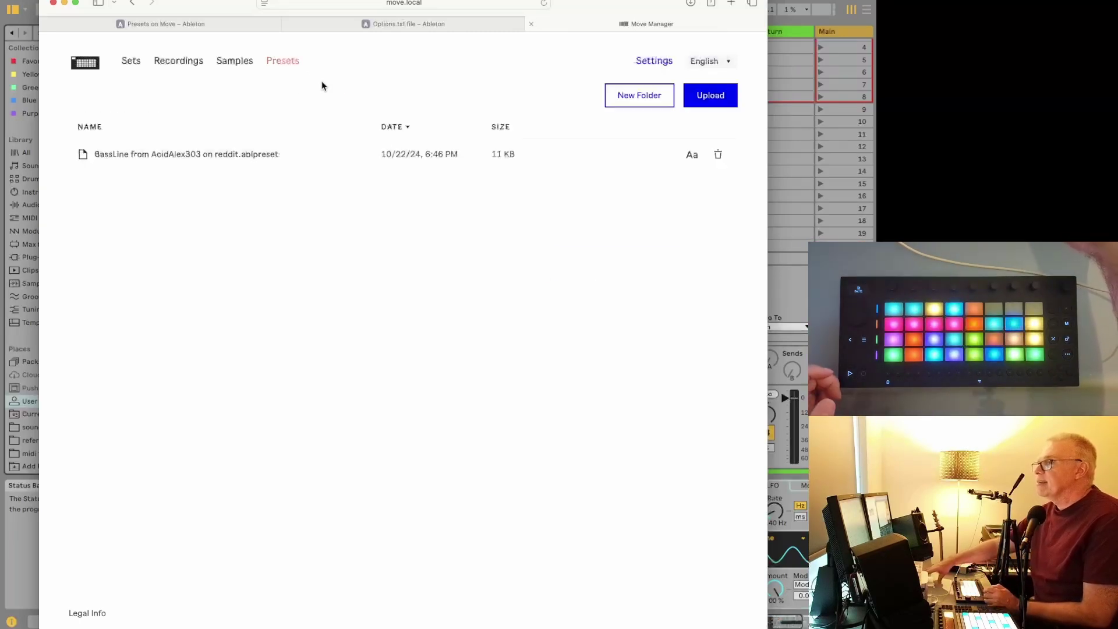
left_click(715, 96)
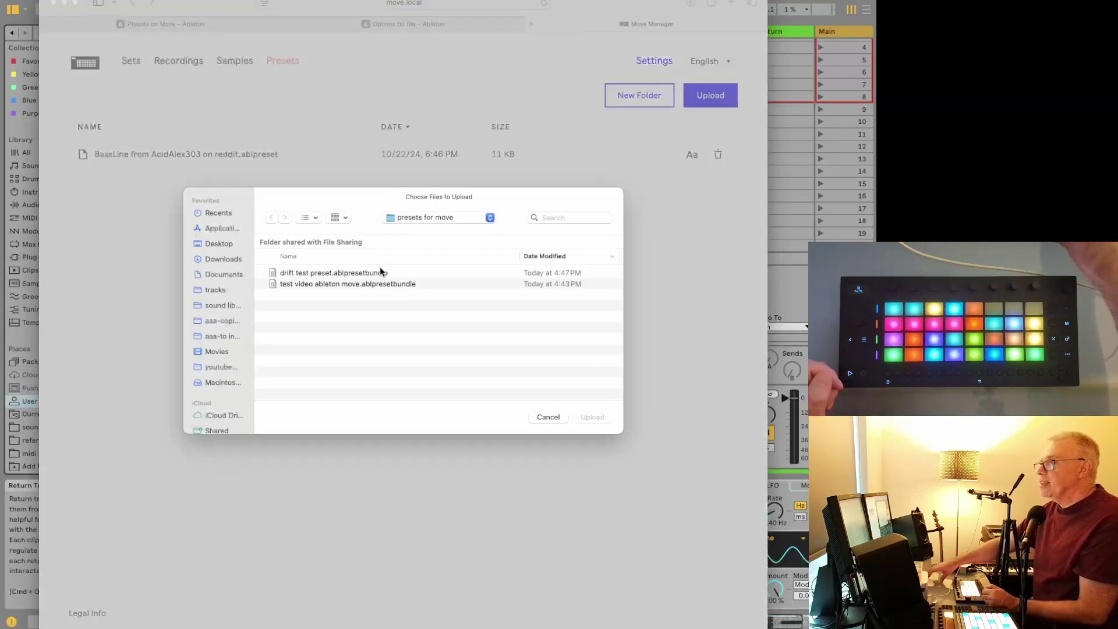
left_click(351, 273)
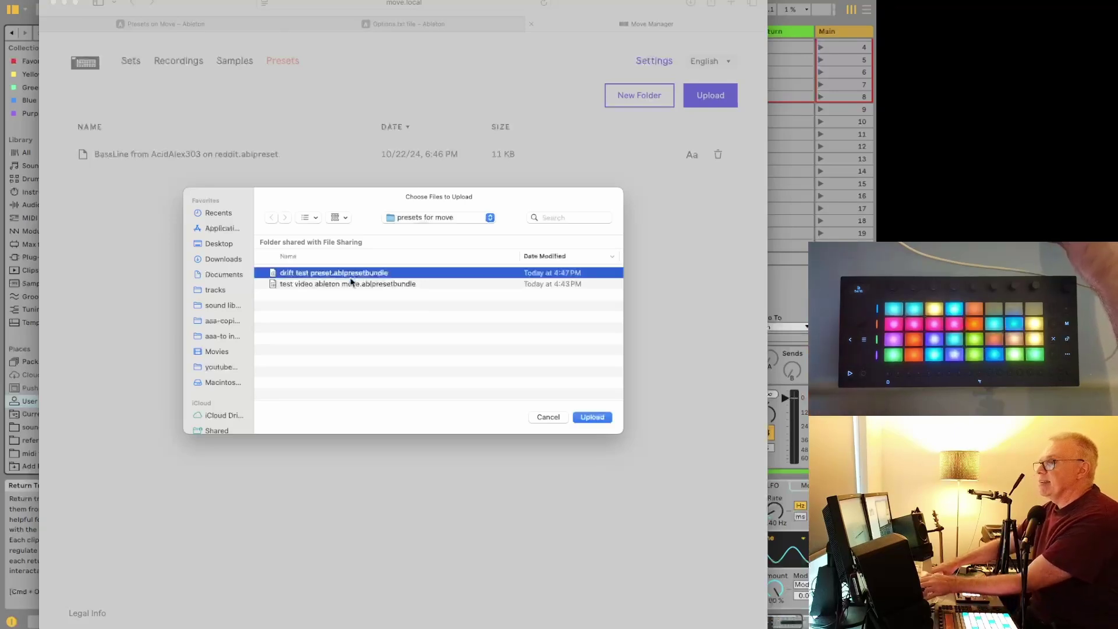
left_click(351, 283, "shift")
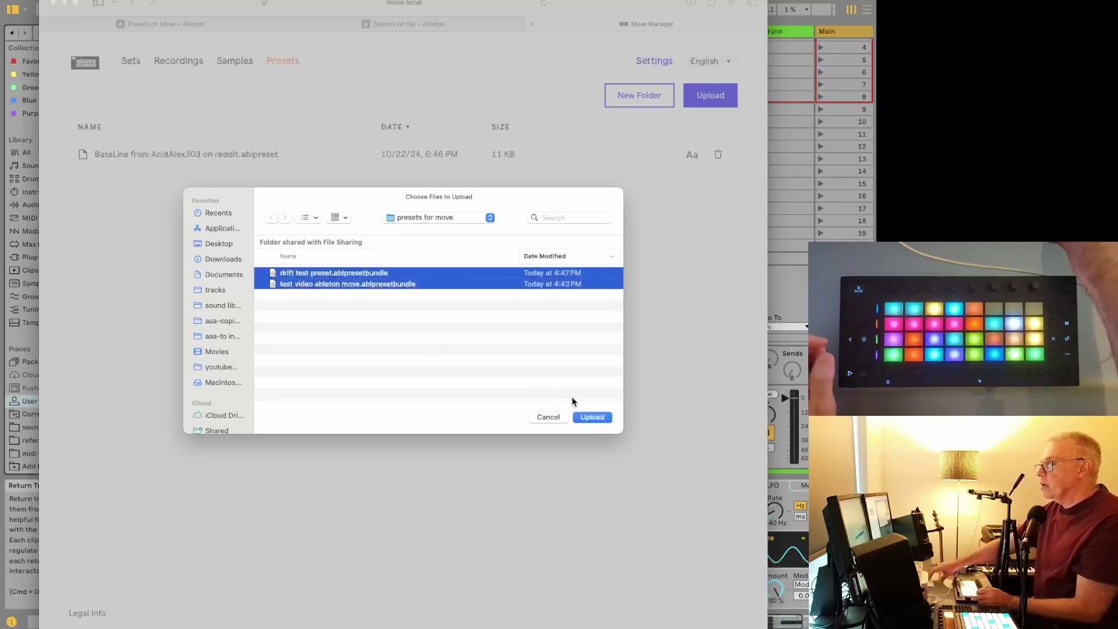
left_click(591, 417)
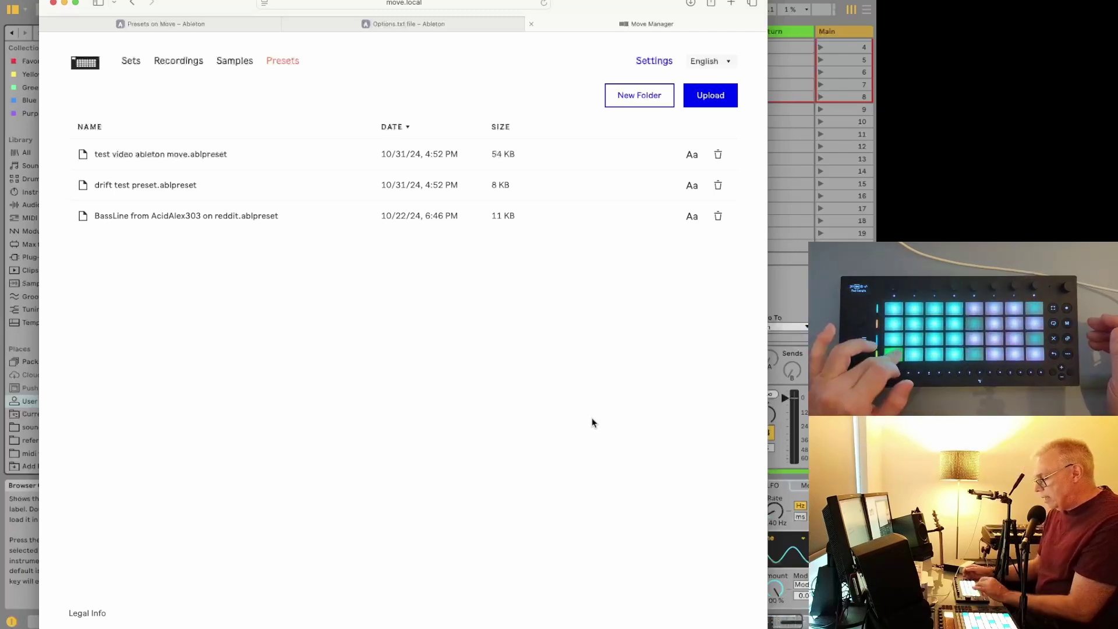
- Load the Move & Note Drum Rack Template.adg from the default ableton move files folder
left_click(792, 290)
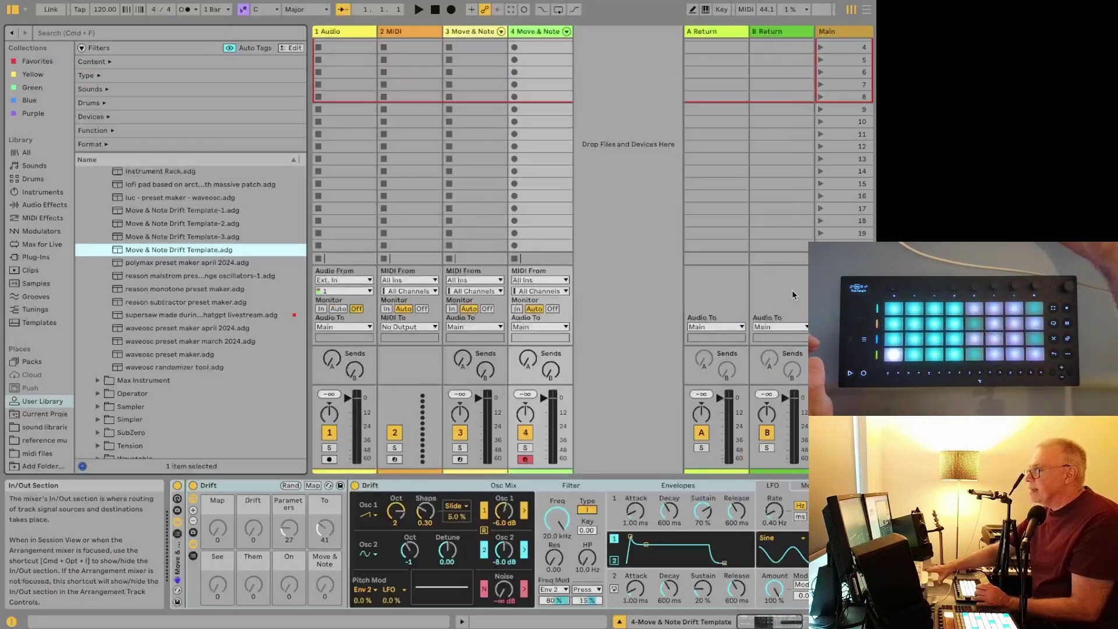
scroll(186, 291, "up", 1)
left_click_drag(180, 298, 340, 387)
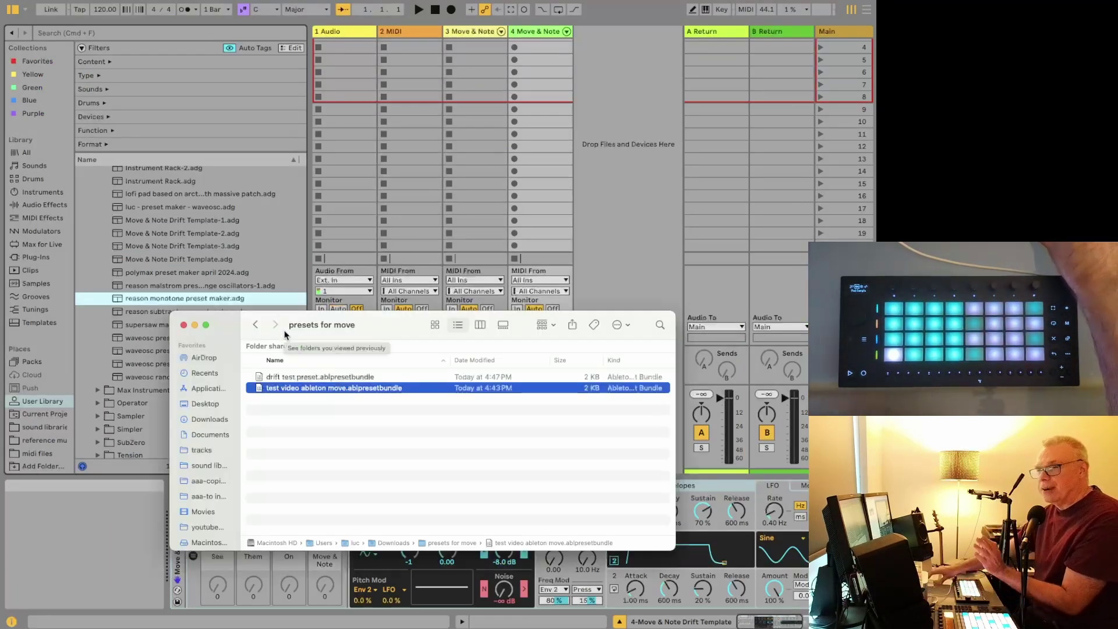
left_click(255, 324)
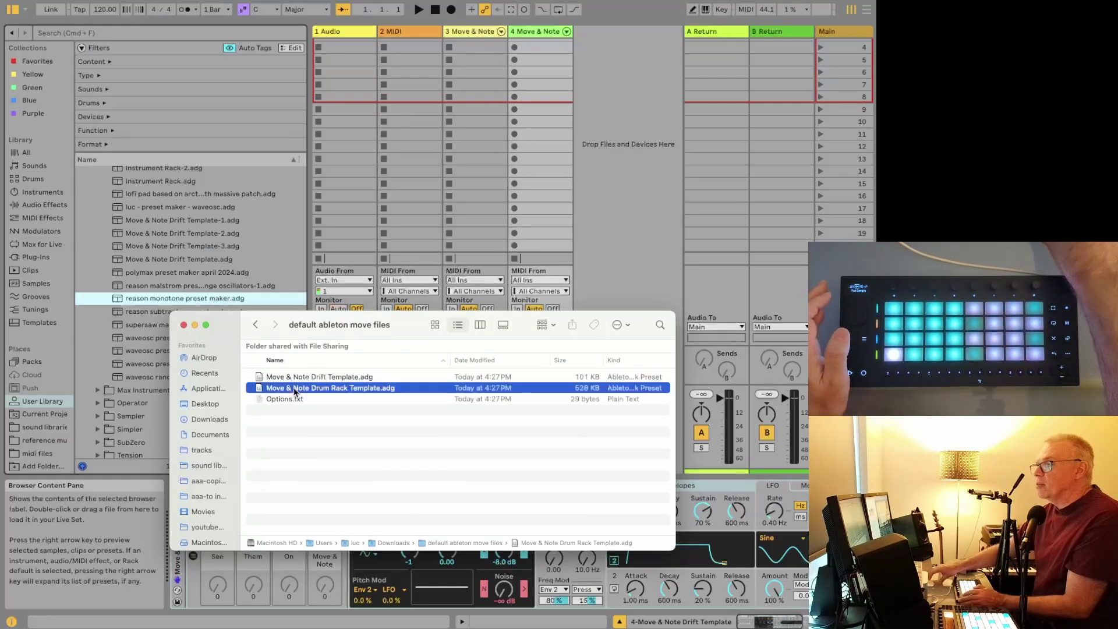
double_click(294, 391)
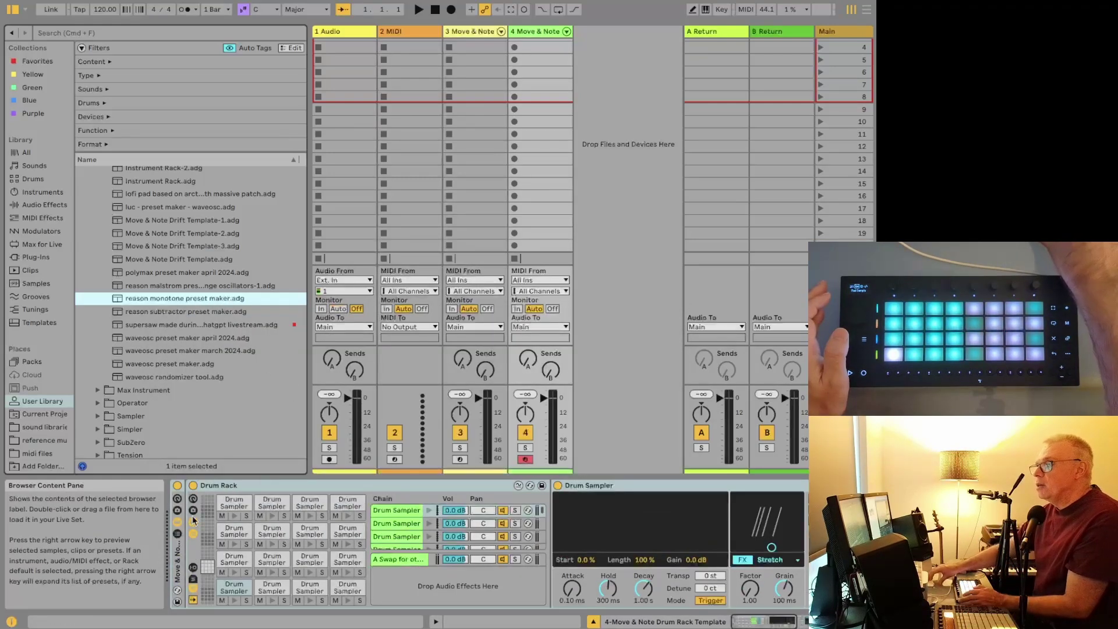
- Place the AS DHB5 Bass Loop 04 sample on drum pad C1
left_click(227, 557)
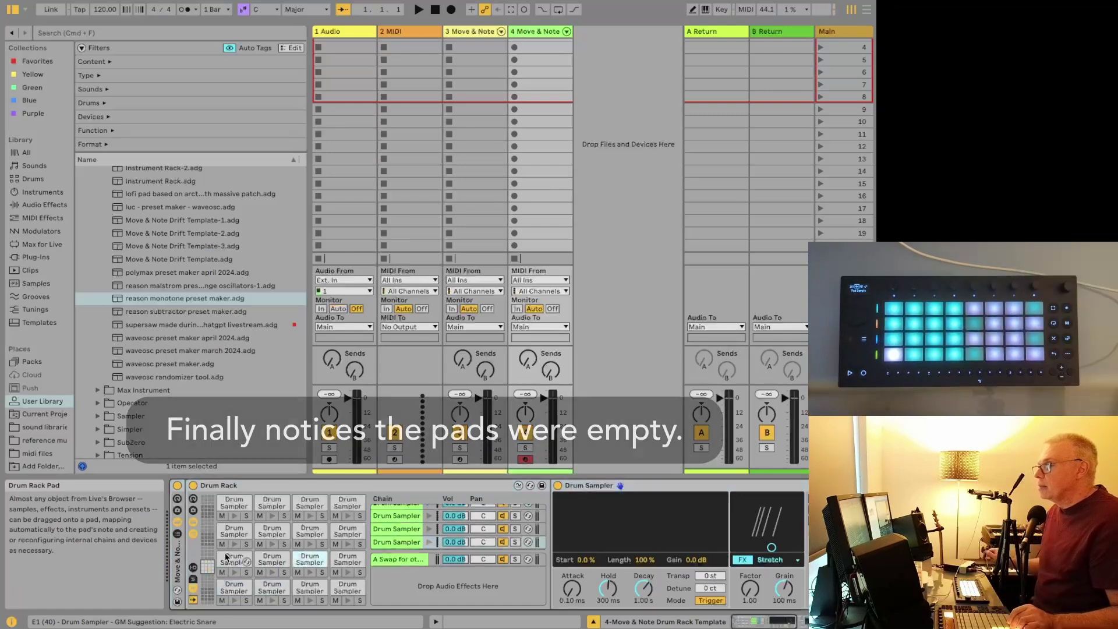
left_click(231, 589)
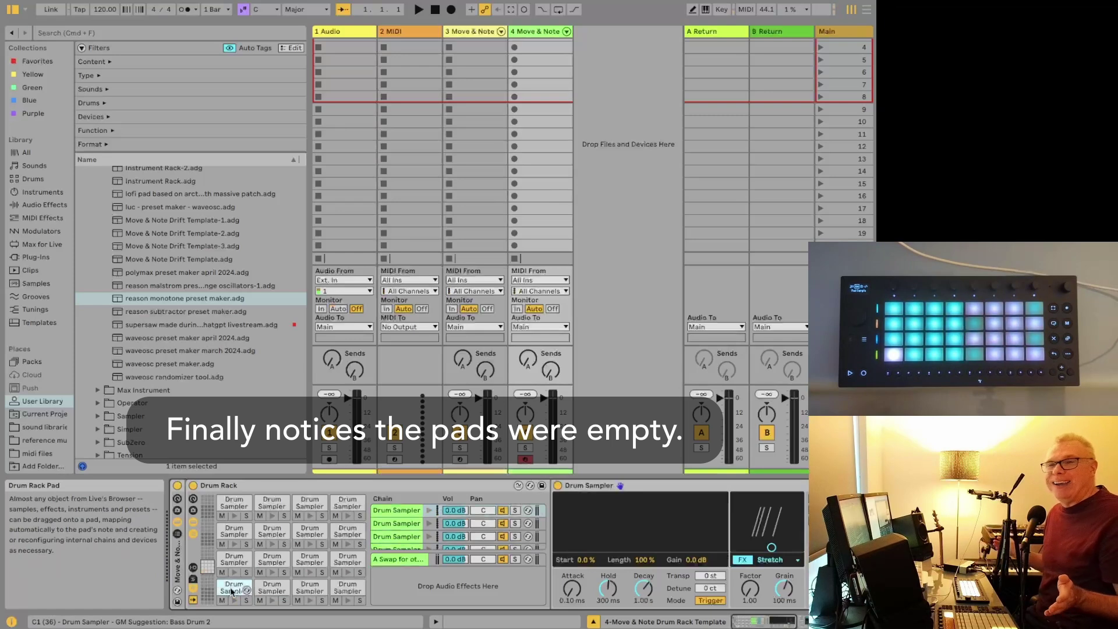
left_click(32, 429)
left_click(123, 407)
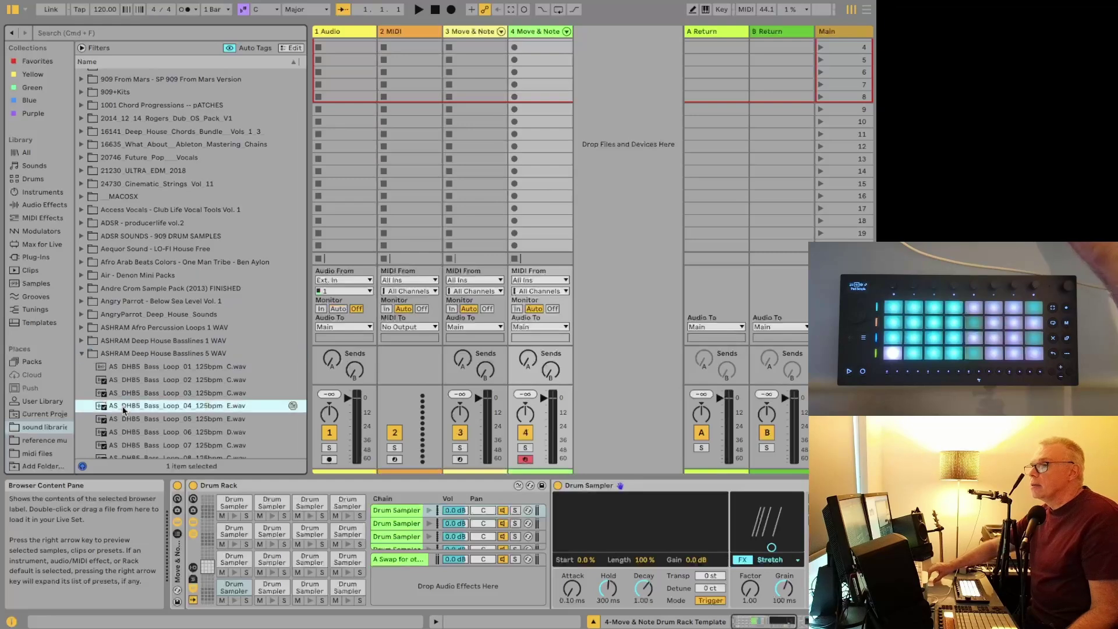
left_click_drag(150, 410, 229, 588)
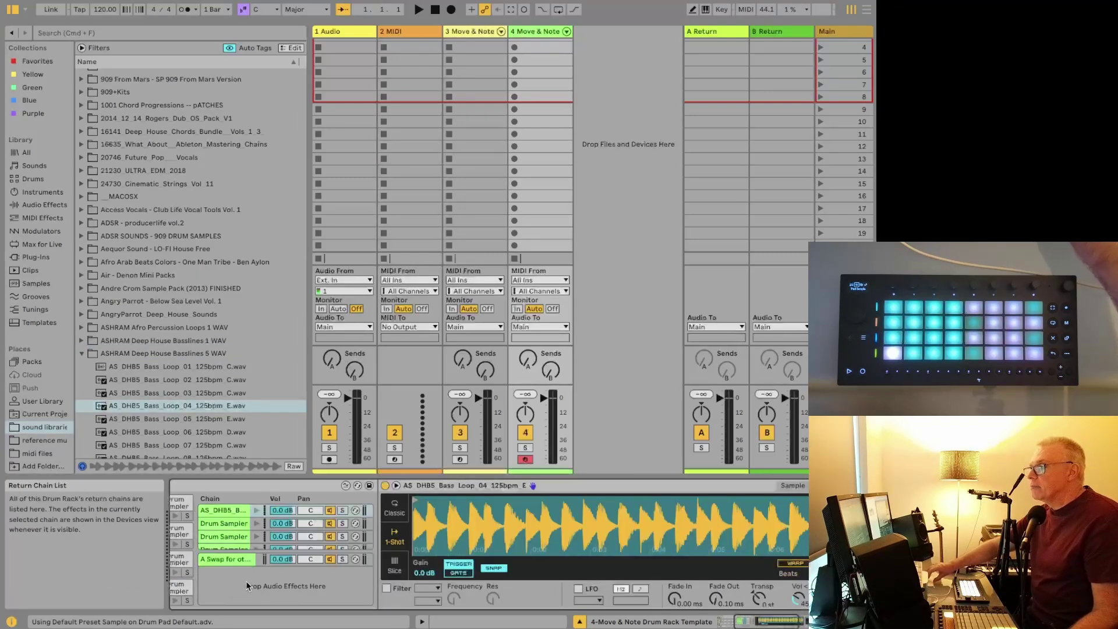
scroll(308, 563, "left", 3)
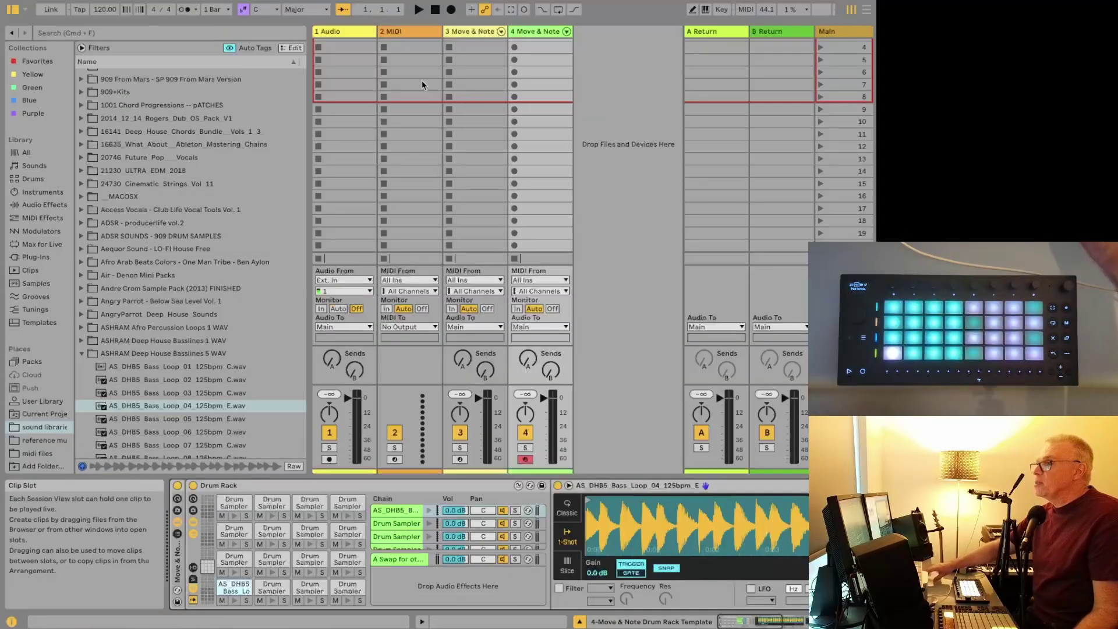
left_click(333, 30)
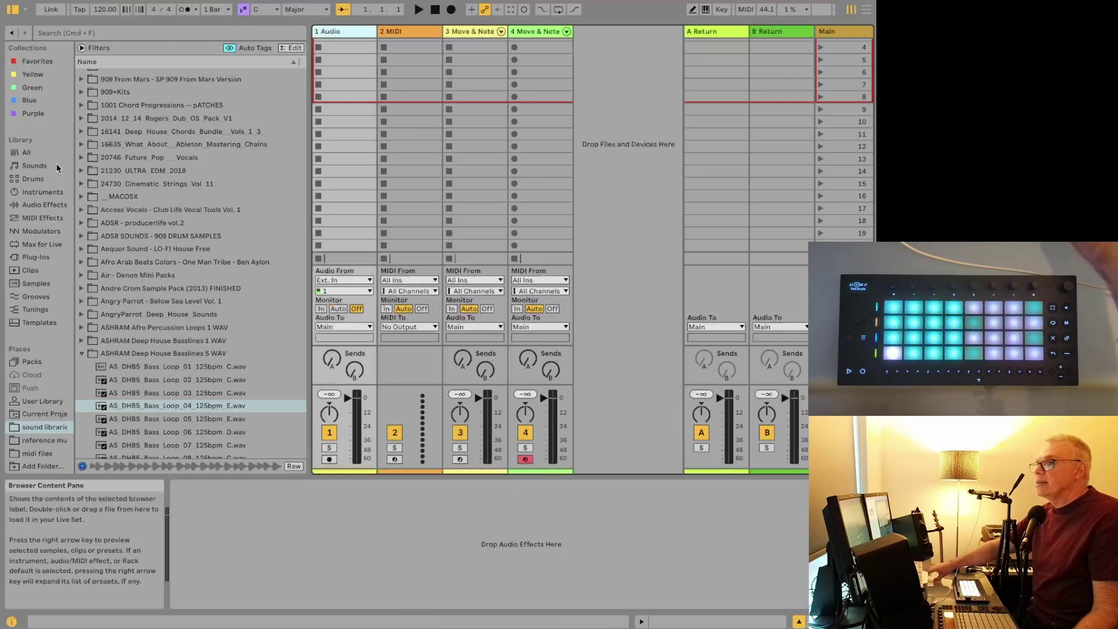
- Create a new Drum Rack track with Bass Loop 04 on pad E2, converted to Drum Sampler
left_click(33, 178)
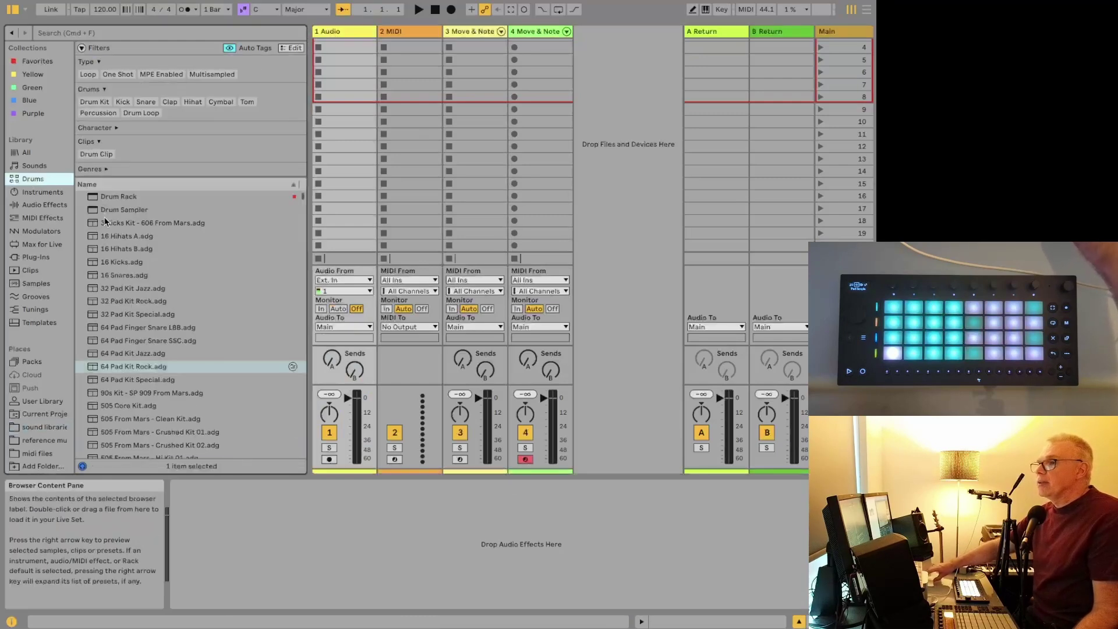
double_click(115, 197)
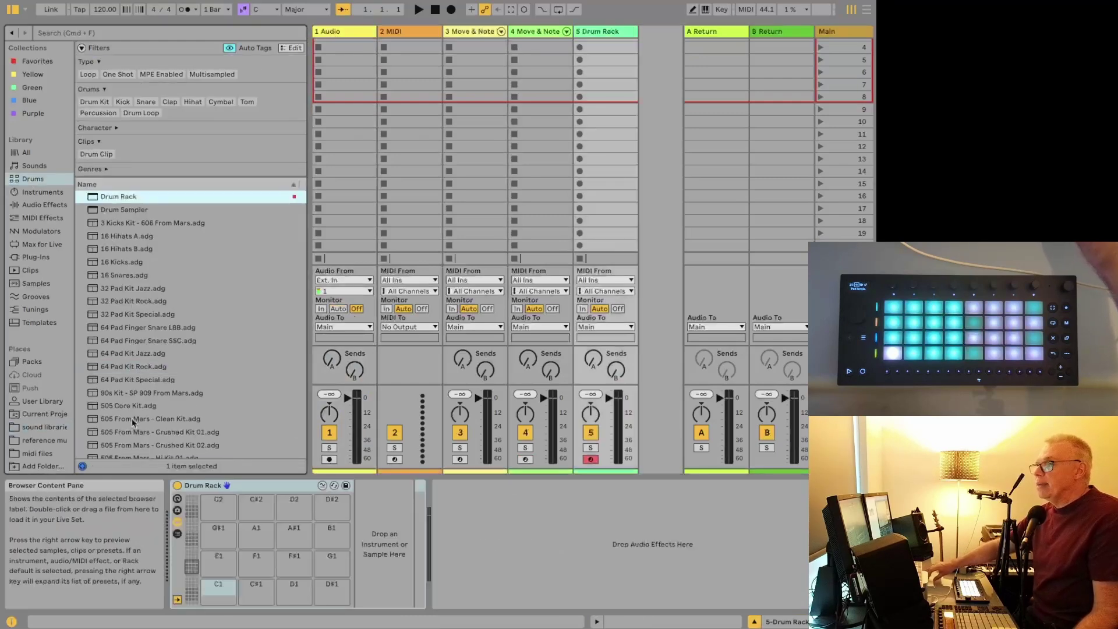
left_click(39, 428)
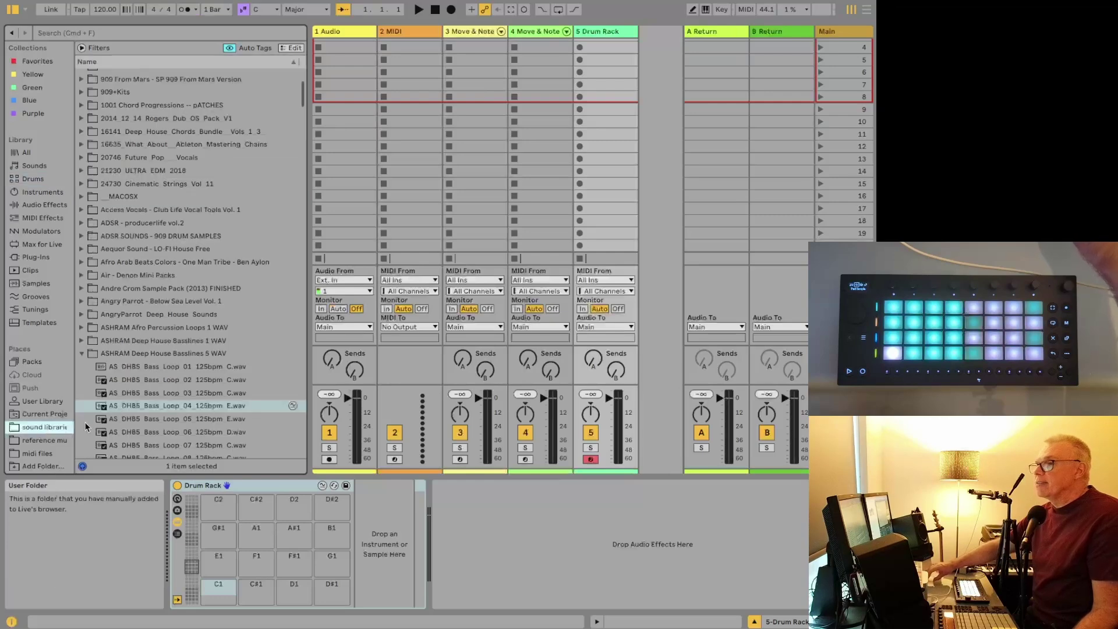
left_click_drag(127, 404, 211, 582)
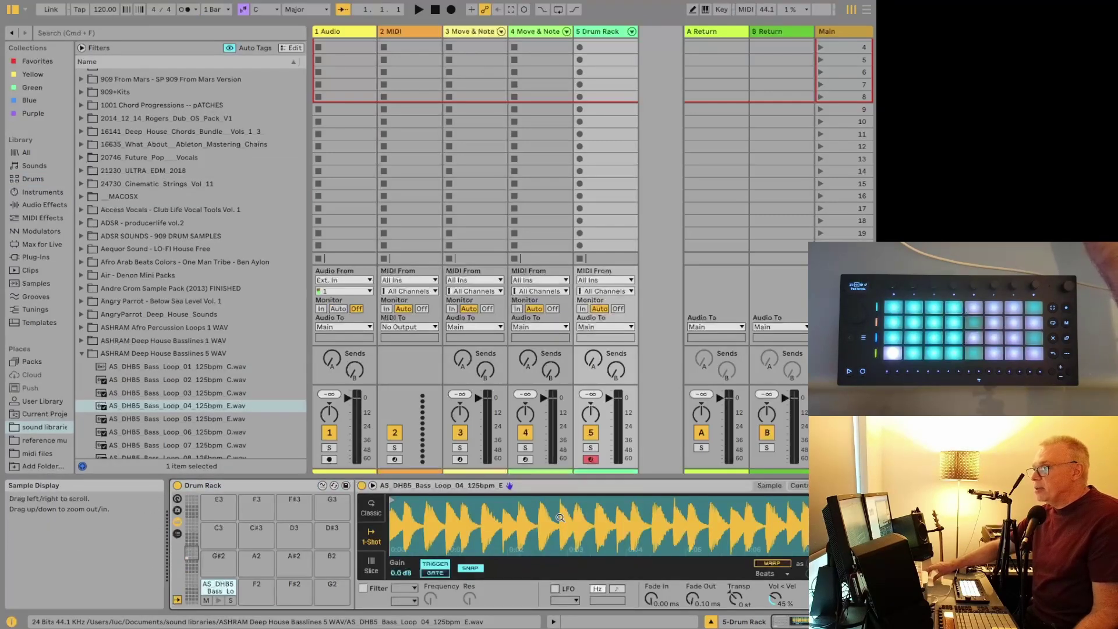
right_click(260, 483)
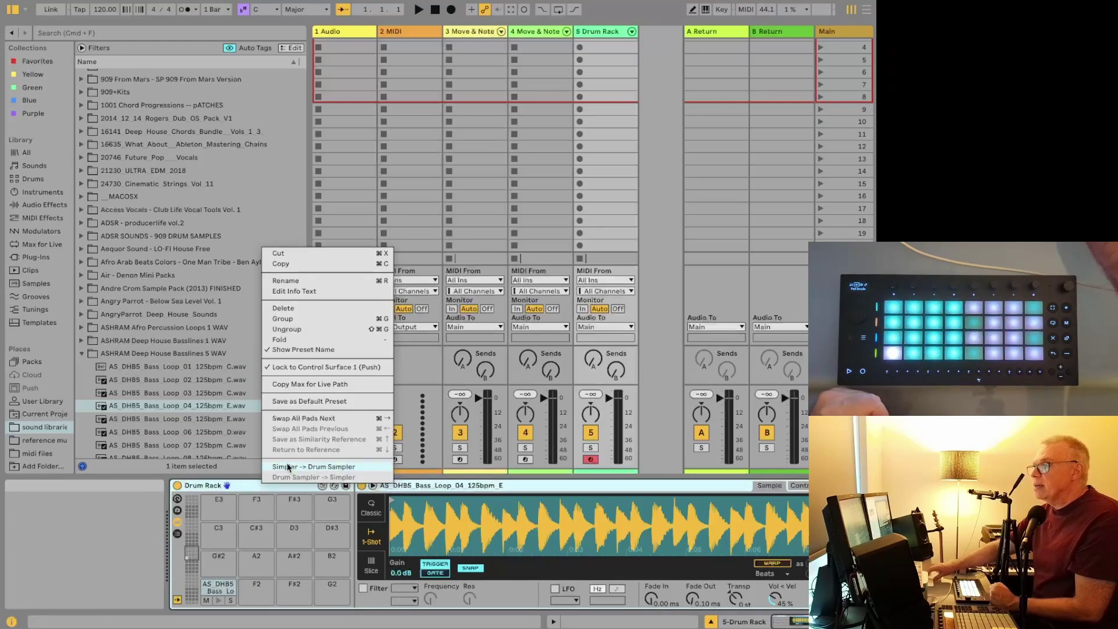
left_click(319, 465)
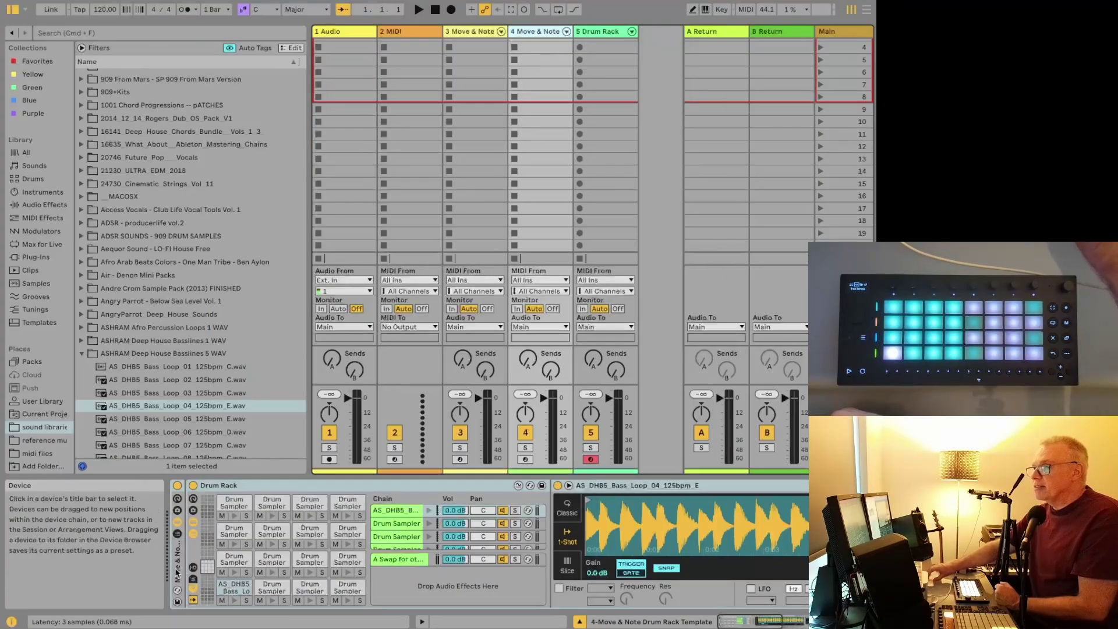
- Dismiss the unsupported Simpler warning and convert the remaining Simpler to a Drum Sampler
right_click(176, 572)
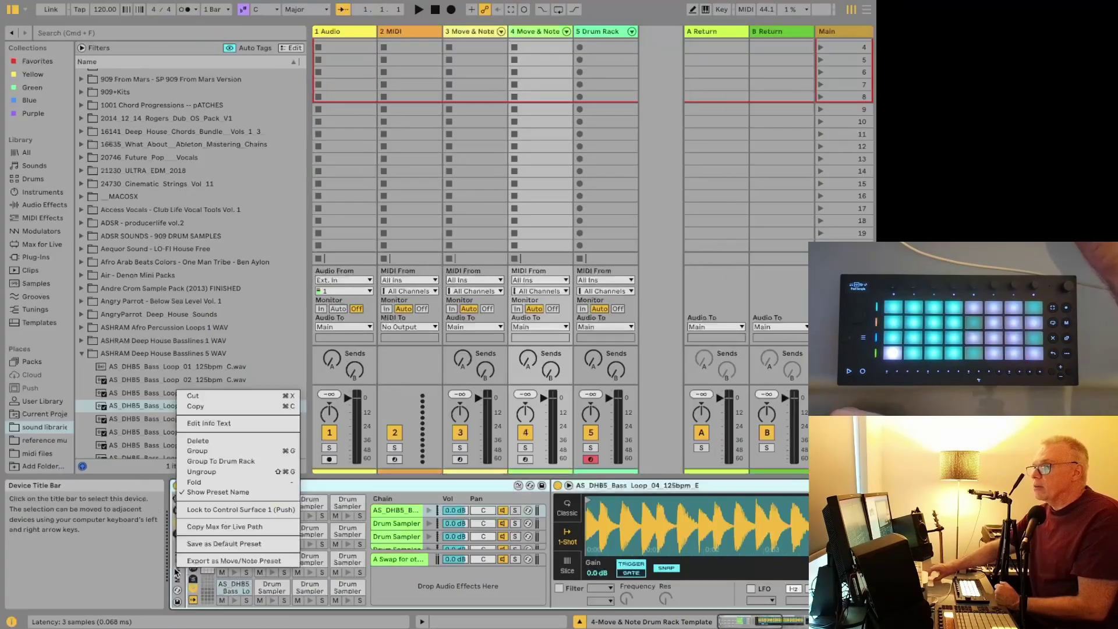
left_click(199, 557)
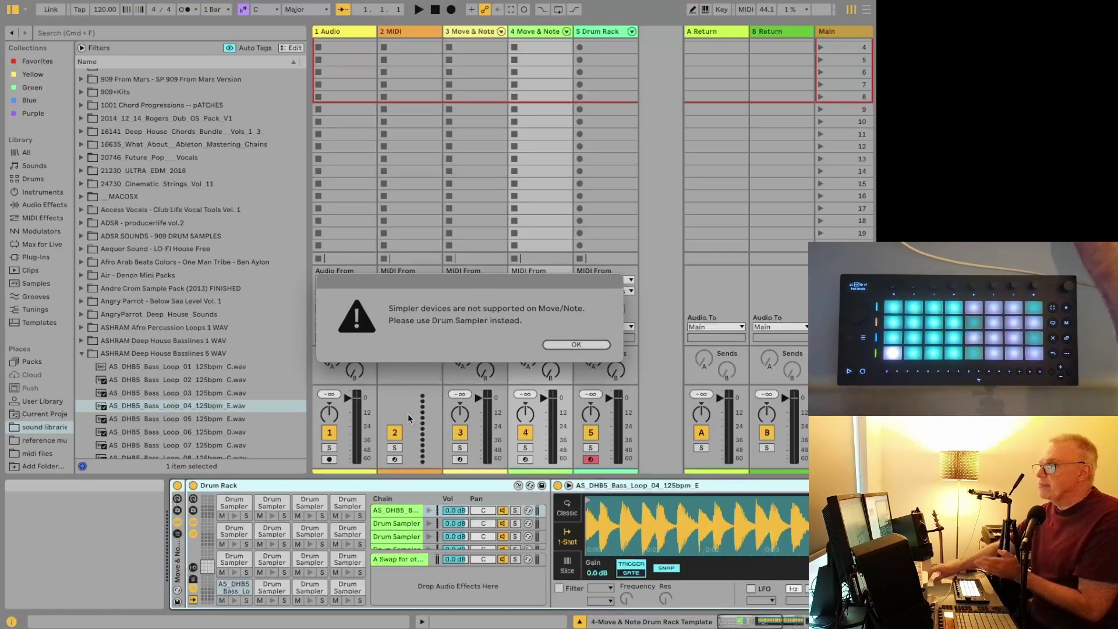
left_click(564, 345)
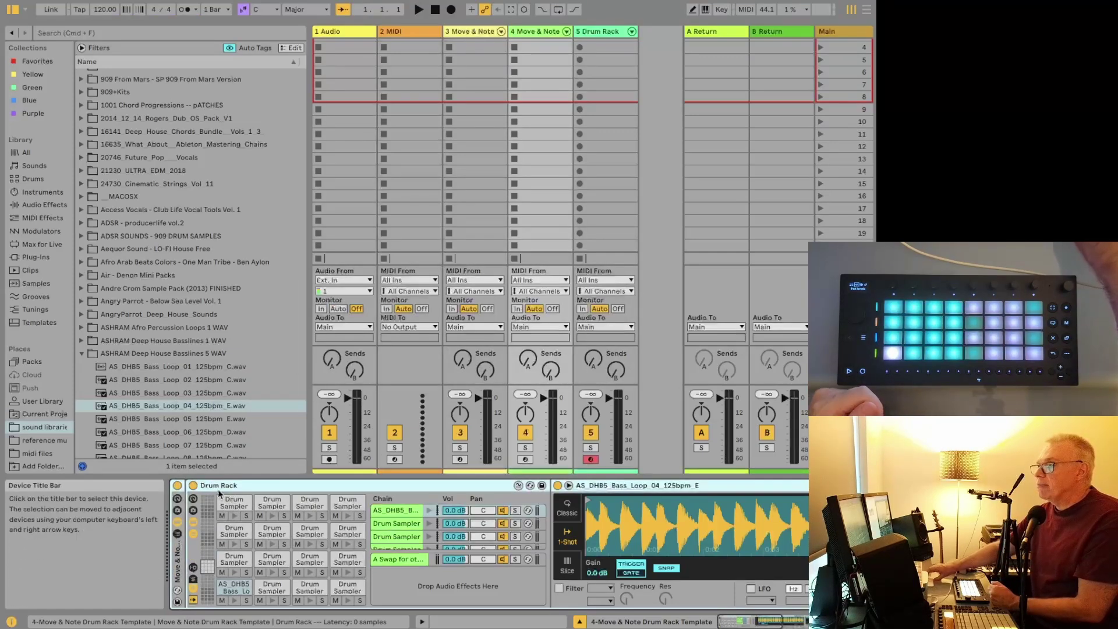
right_click(240, 484)
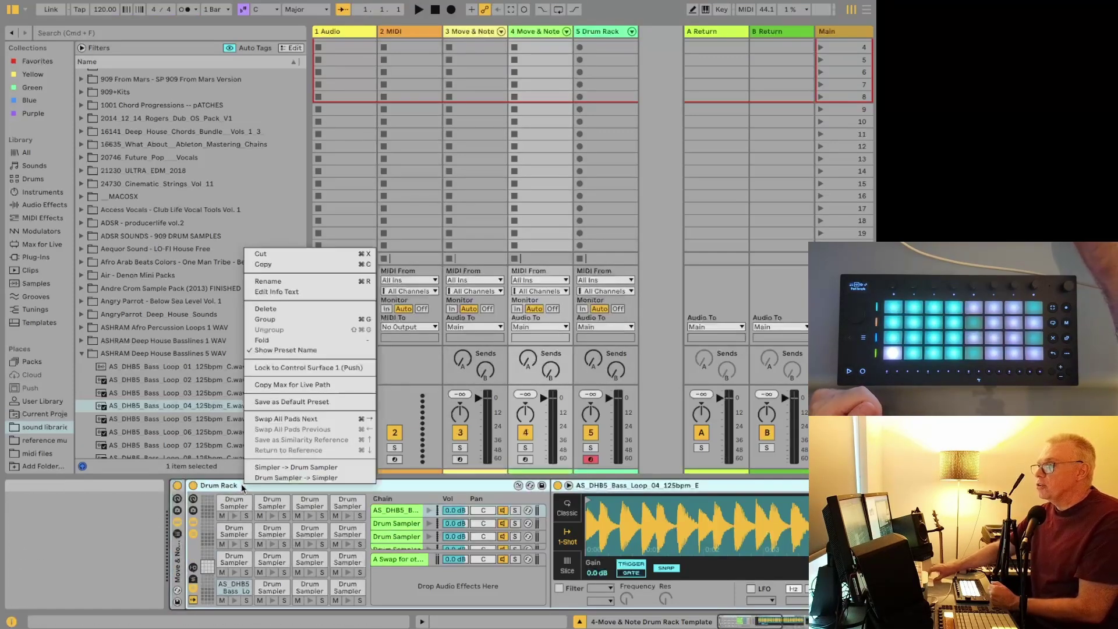
left_click(278, 467)
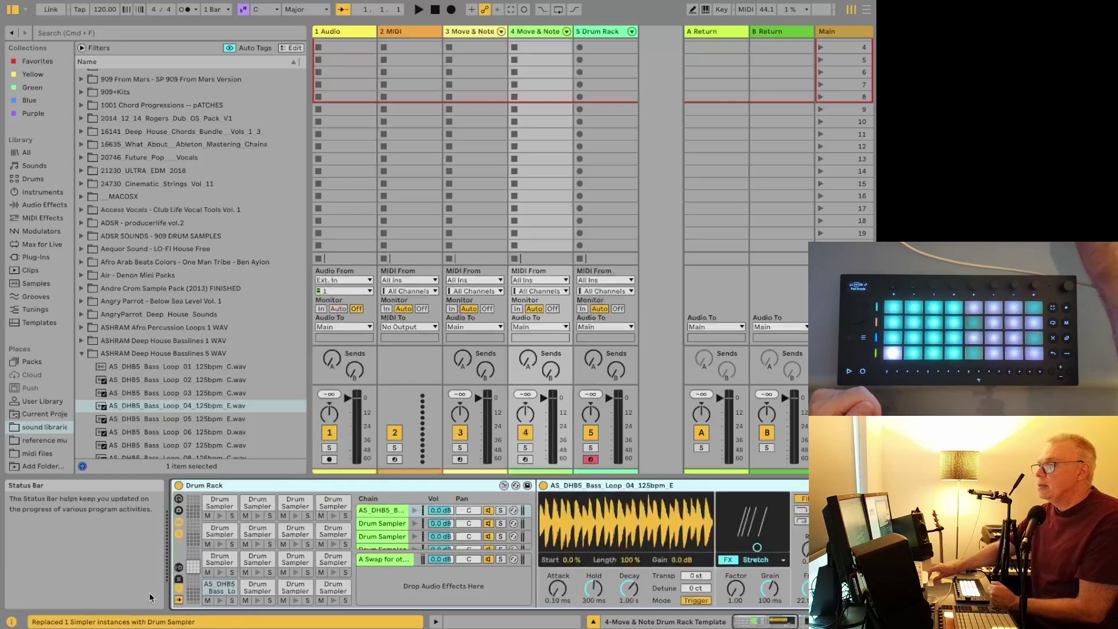
- Export the outer Move & Note rack as the 'new drum rack' Move/Note preset
left_click(178, 561)
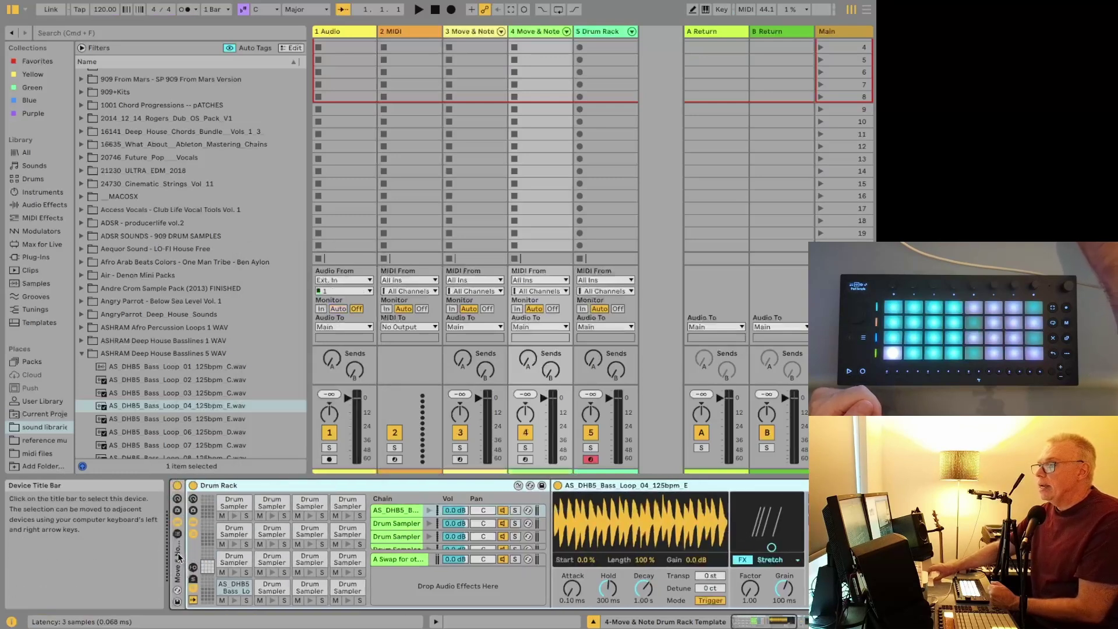
right_click(178, 557)
left_click(202, 550)
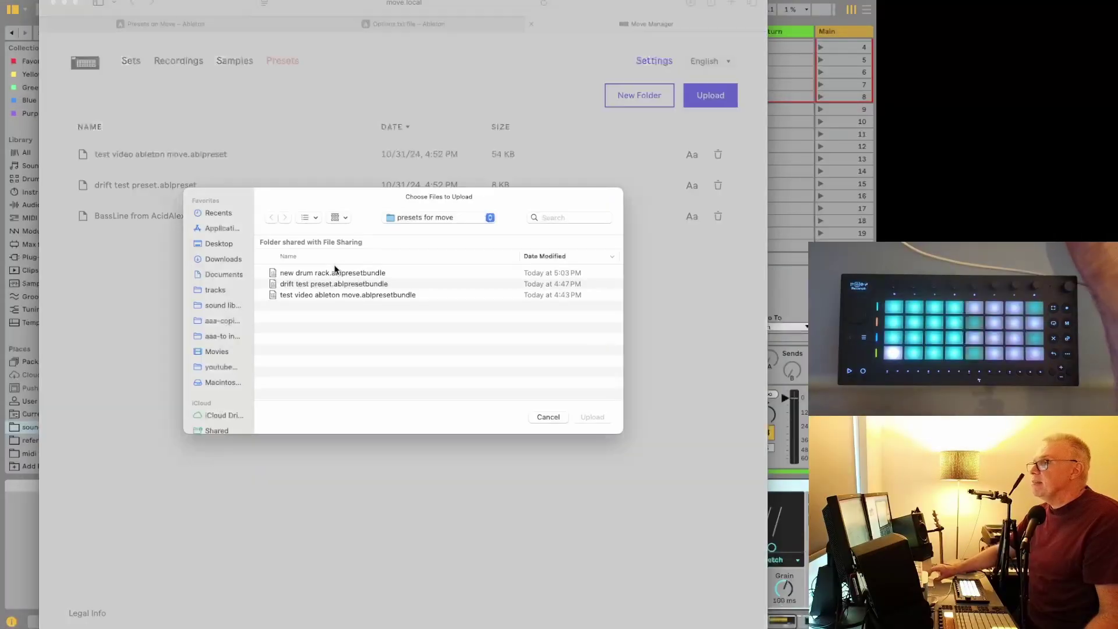
- Upload the 'new drum rack.ablpresetbundle' file to Move from the file chooser
double_click(323, 274)
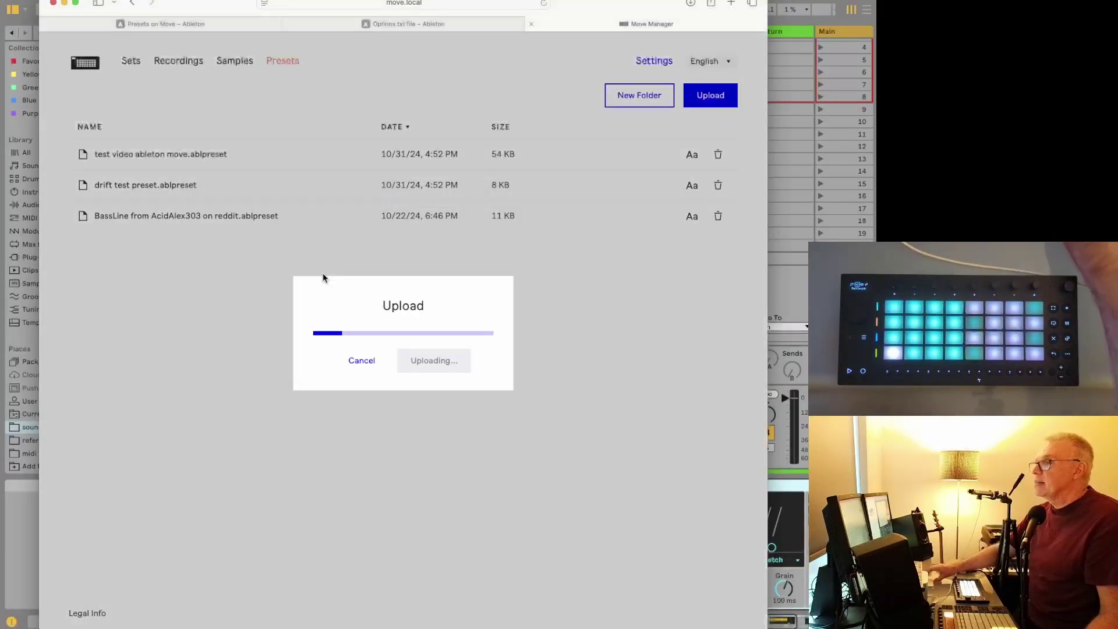